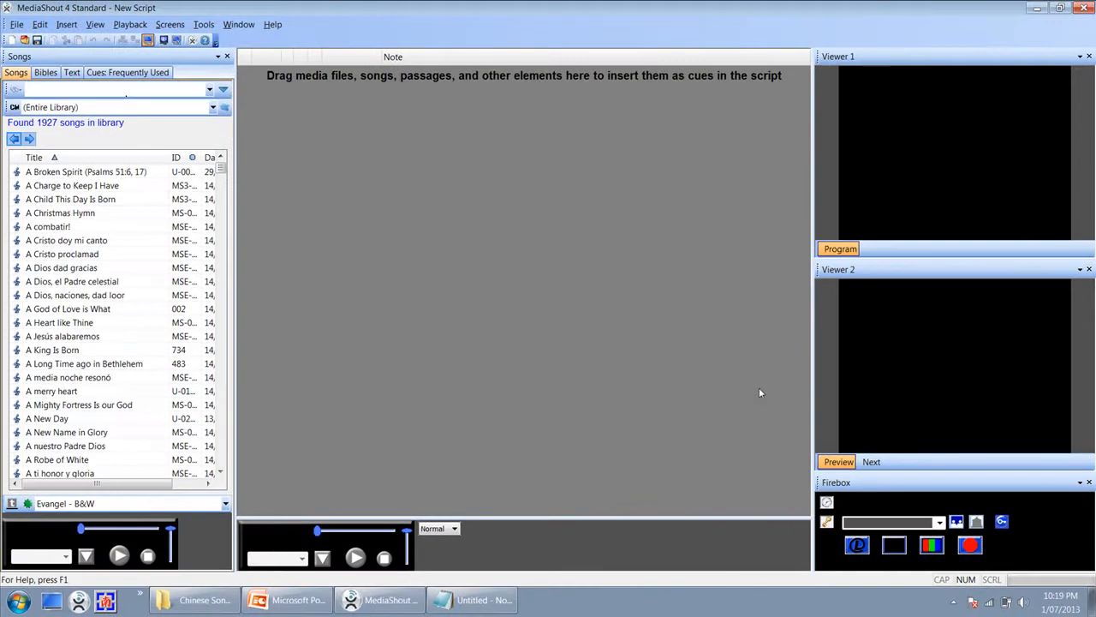
- Switch to PowerPoint and copy the title text ENTERING A NEW DAY走進新的一天 from the first slide
left_click(321, 602)
left_click(272, 375)
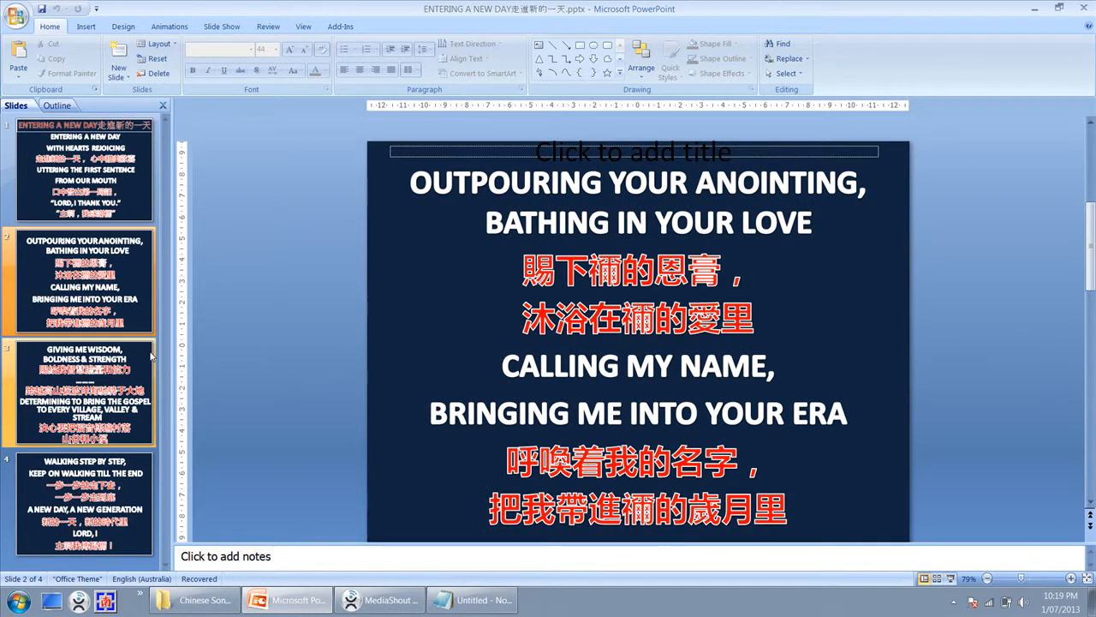
left_click(66, 149)
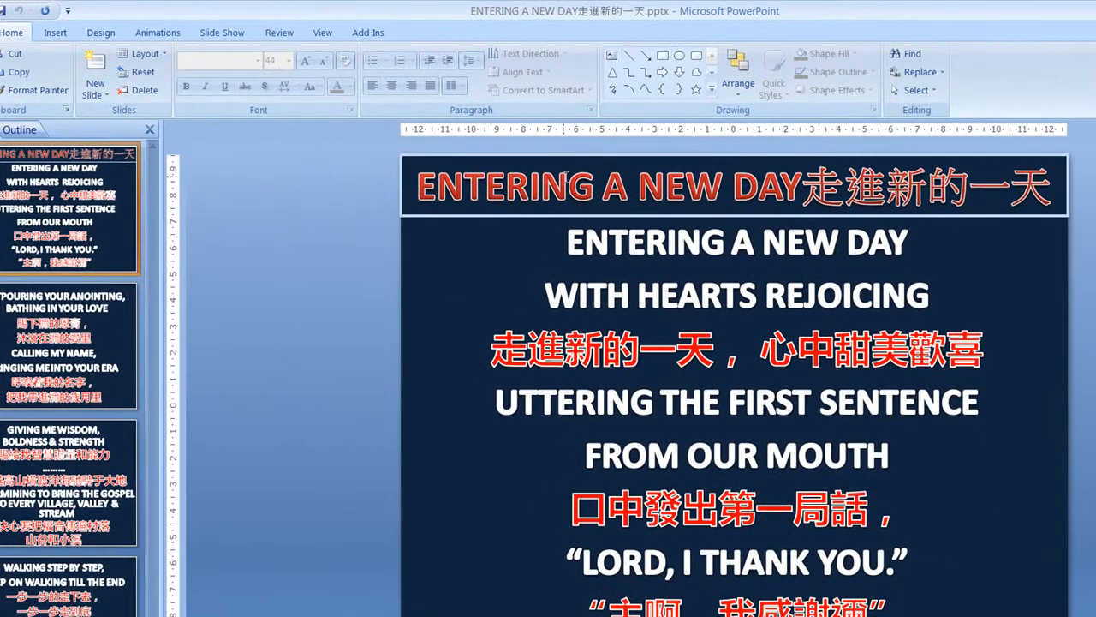
left_click(564, 177)
left_click_drag(1050, 184, 509, 194)
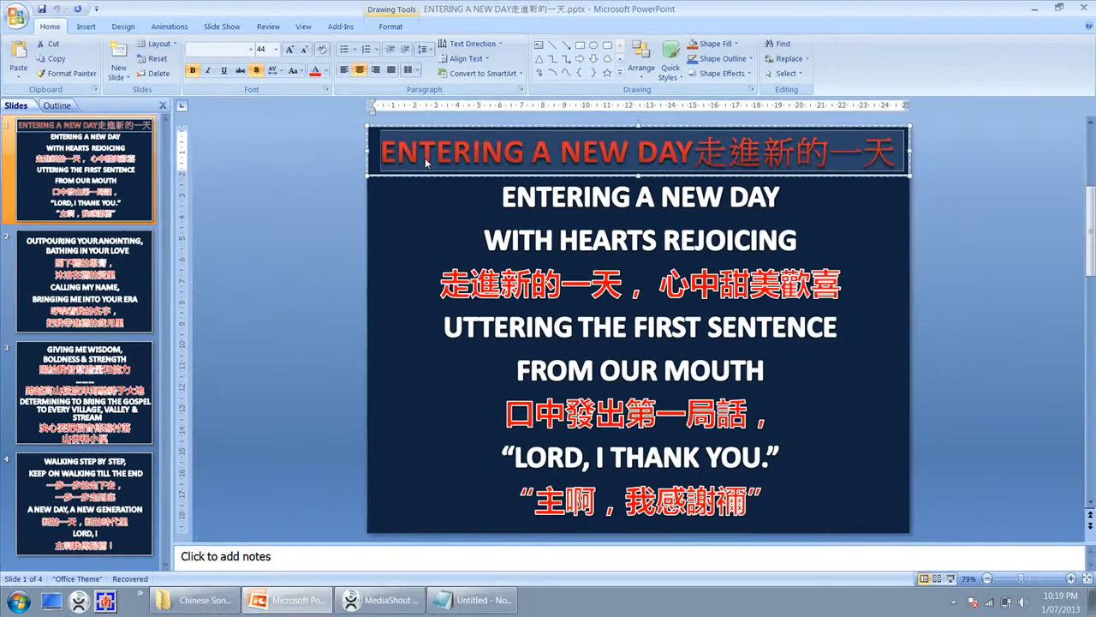
right_click(472, 193)
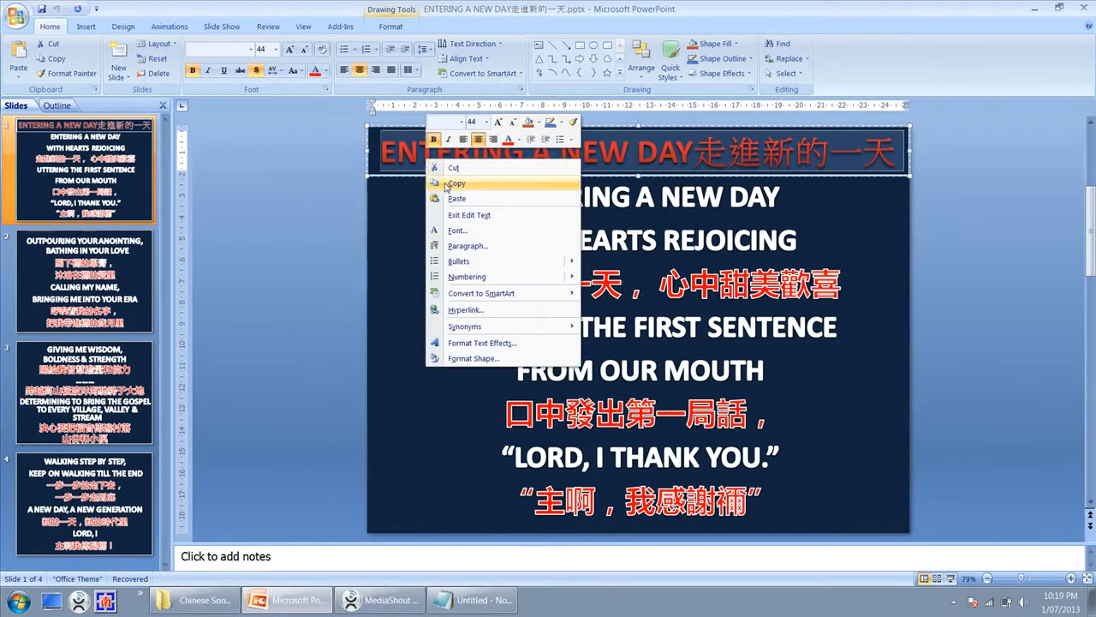
left_click(449, 183)
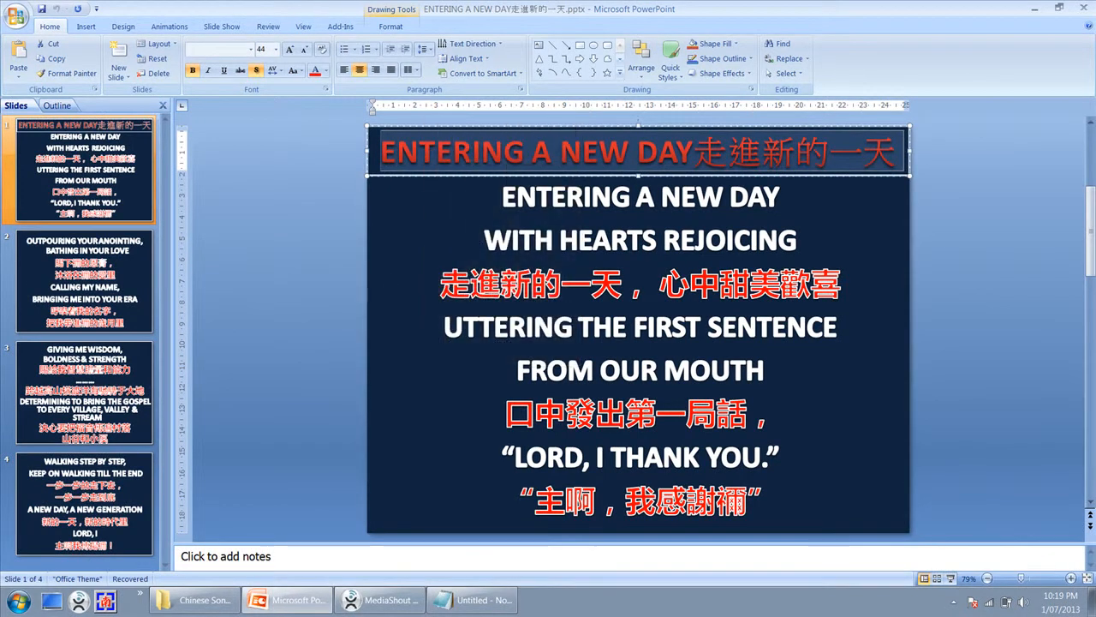
- Switch to MediaShout and start adding a song from scratch, advancing the wizard to the song title page
left_click(396, 607)
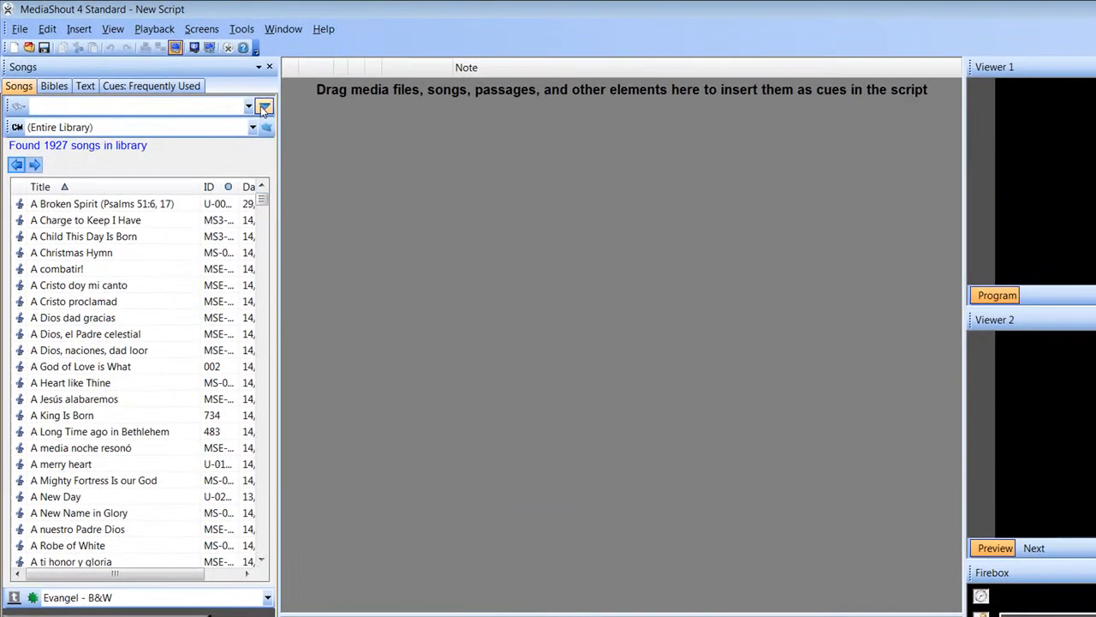
left_click(263, 108)
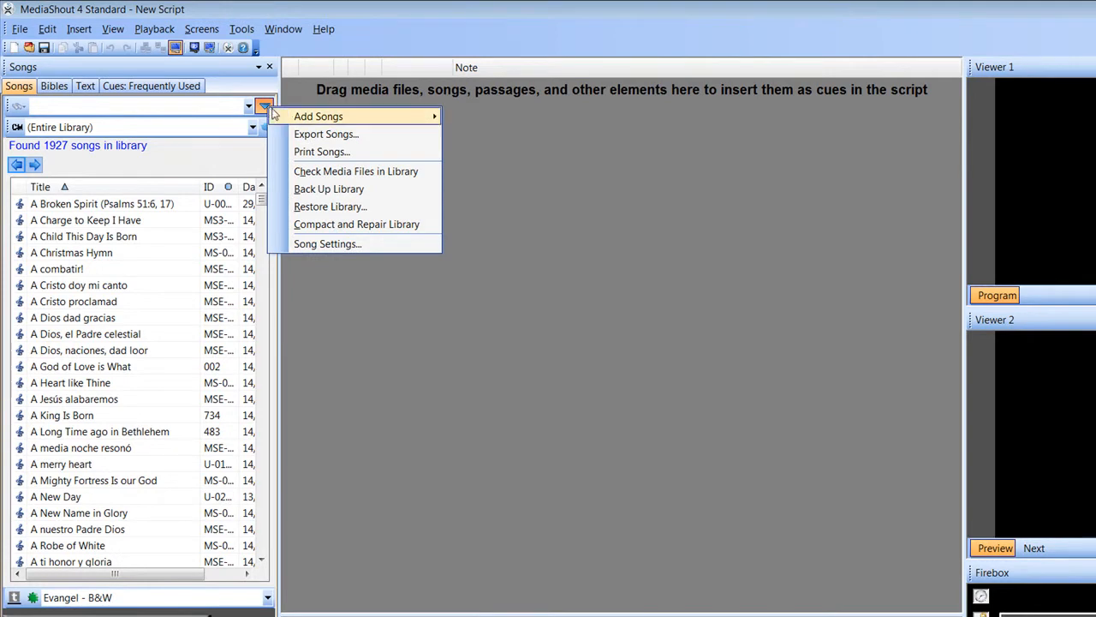
mouse_move(292, 122)
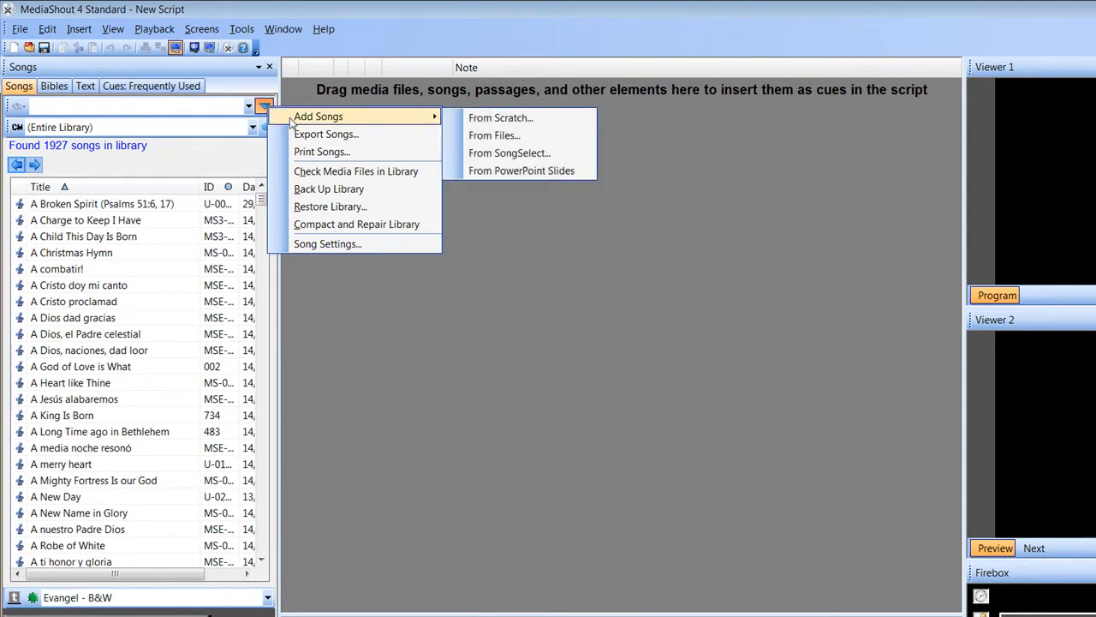
left_click(480, 118)
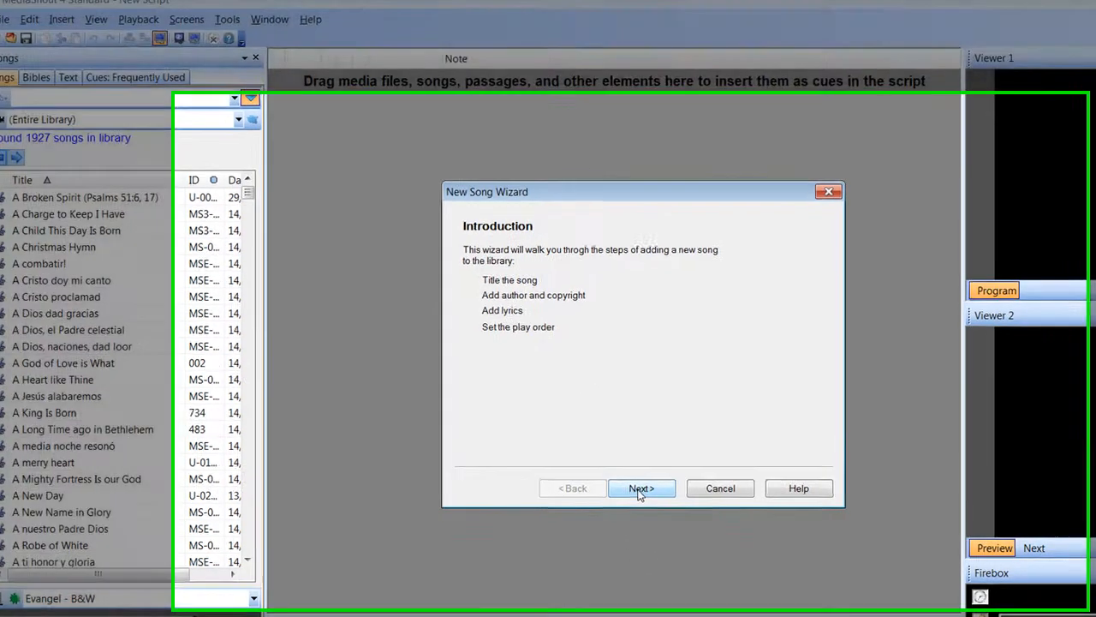
left_click(648, 491)
left_click(558, 476)
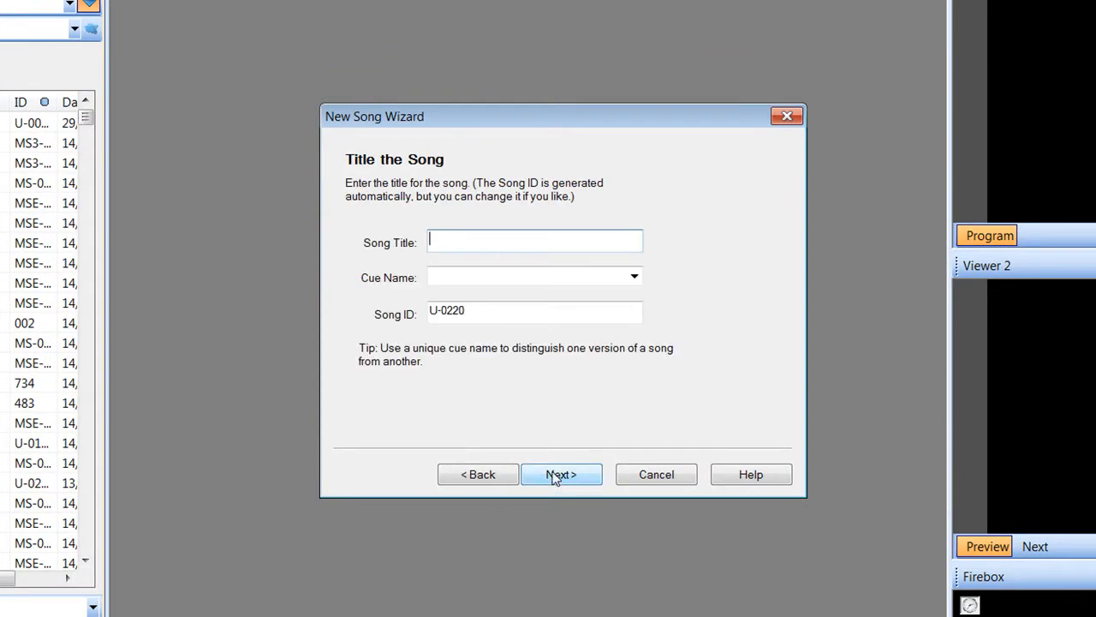
- Paste the copied title as the song title, use it as the cue name too, and proceed to the lyrics page leaving author and copyright blank
right_click(460, 235)
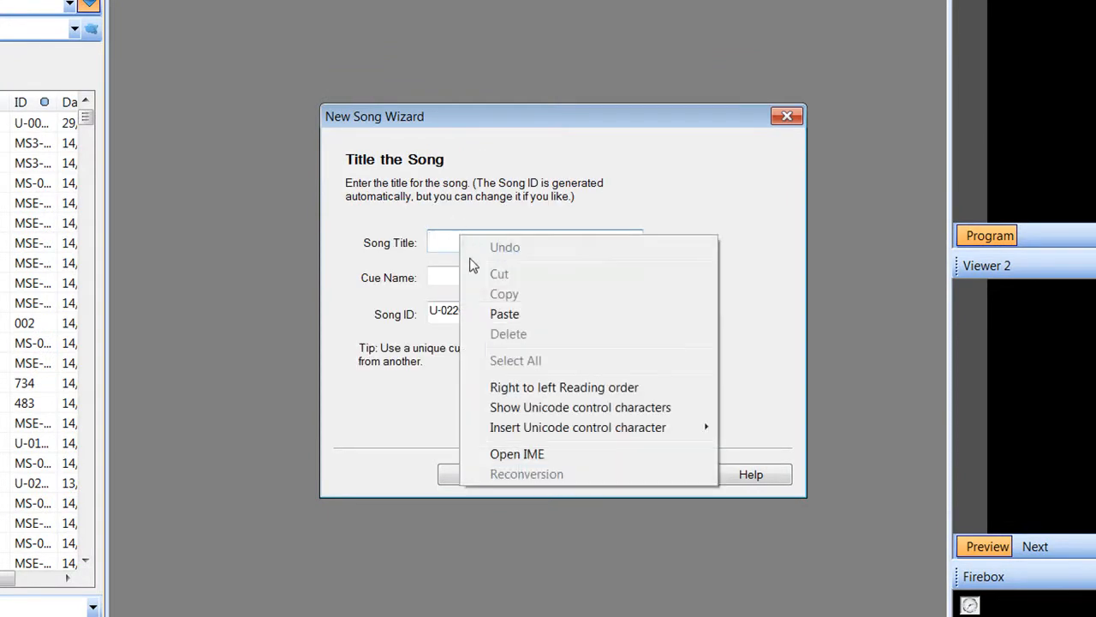
left_click(504, 313)
left_click_drag(471, 239, 578, 246)
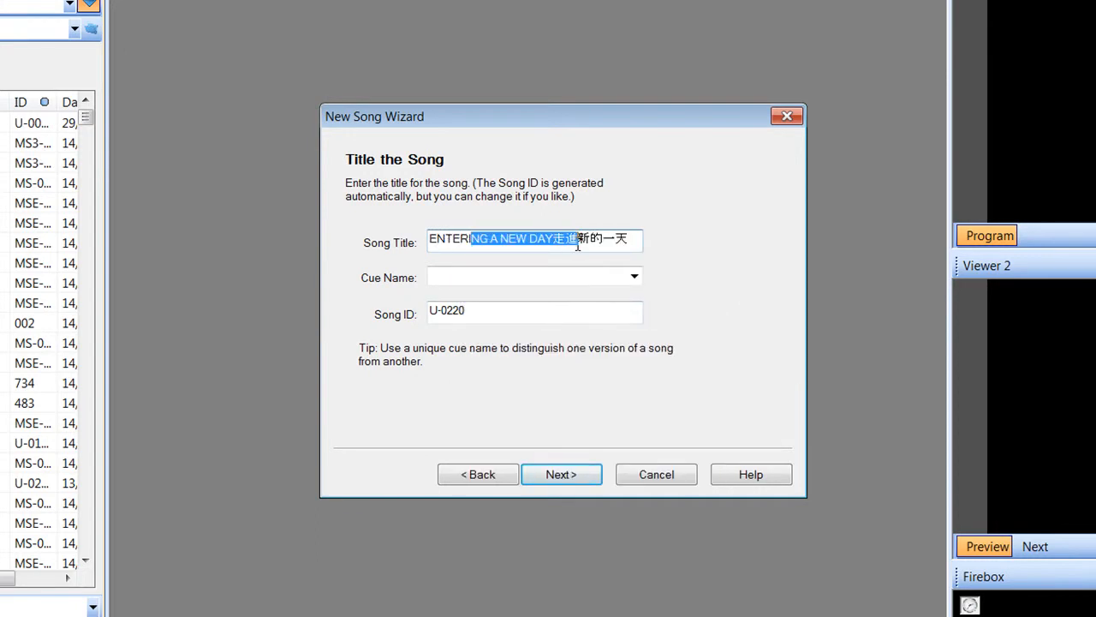
left_click(458, 276)
left_click(488, 313)
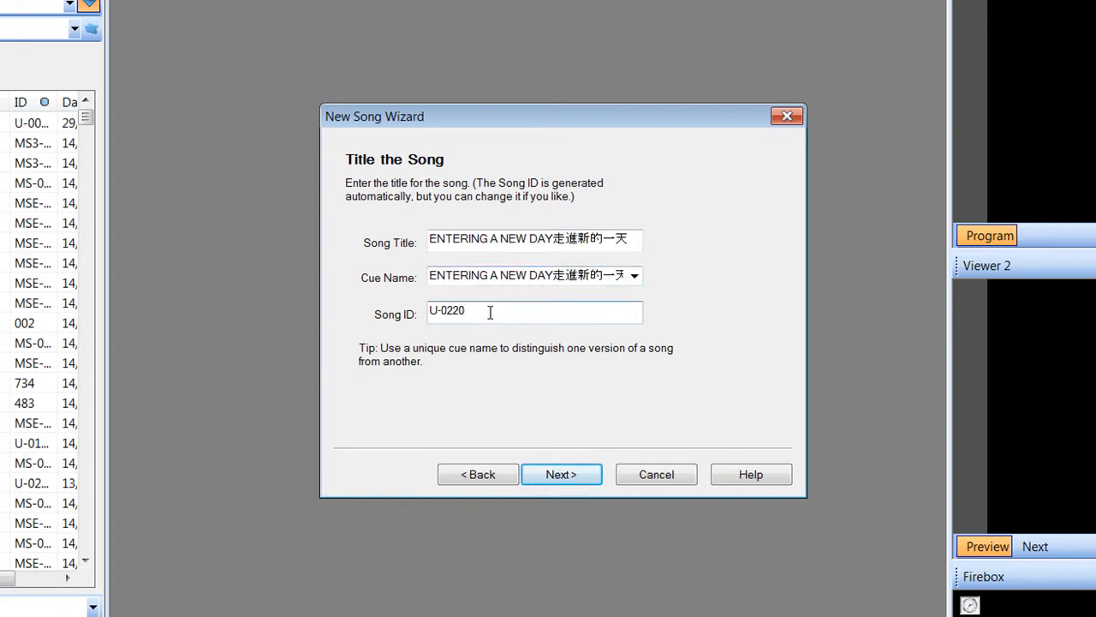
left_click(534, 472)
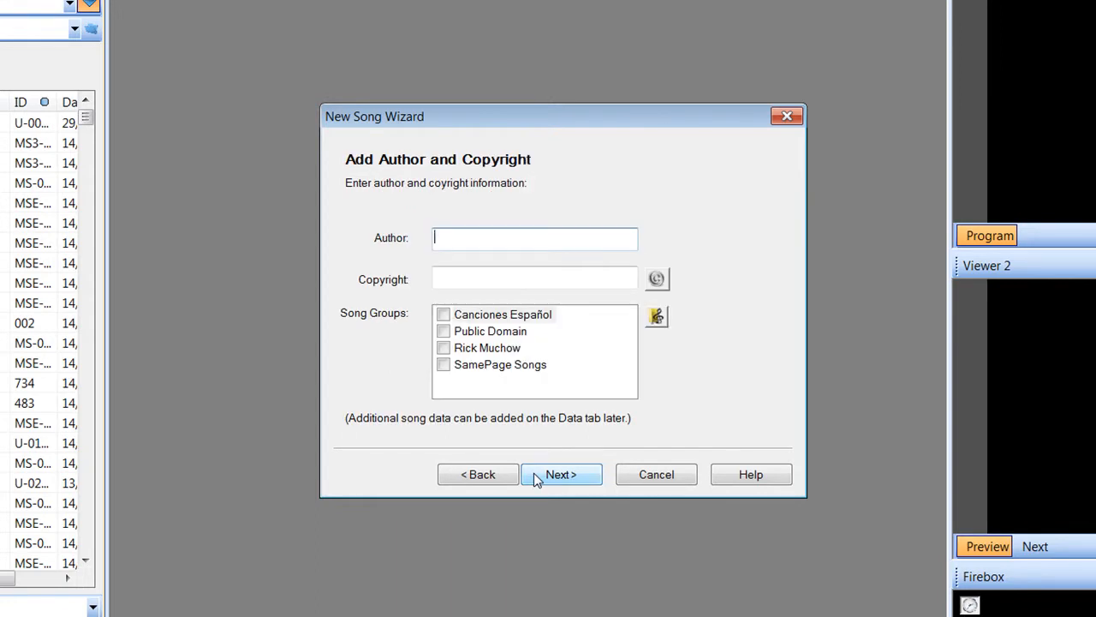
left_click(534, 472)
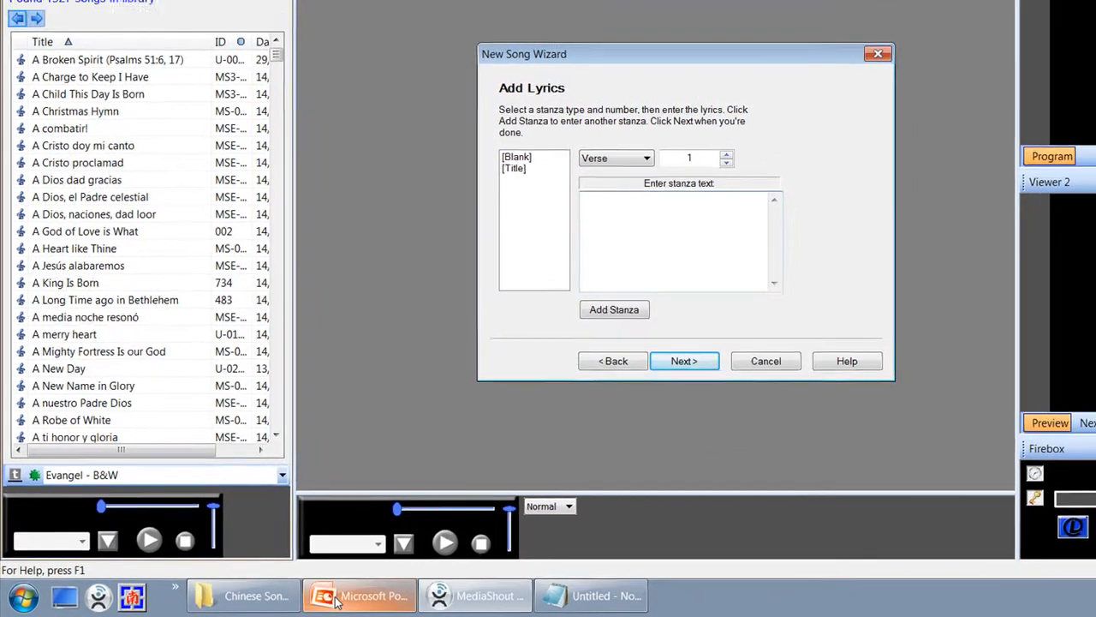
- Switch to PowerPoint and copy all the English and Chinese lyrics below the title on the first slide
mouse_move(348, 595)
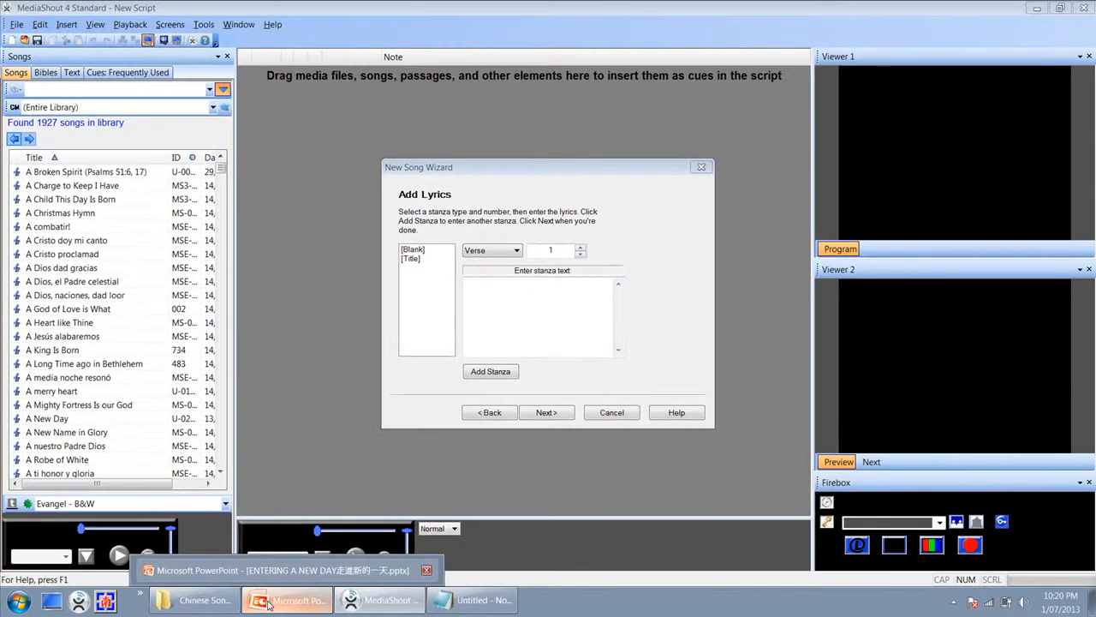
left_click(268, 604)
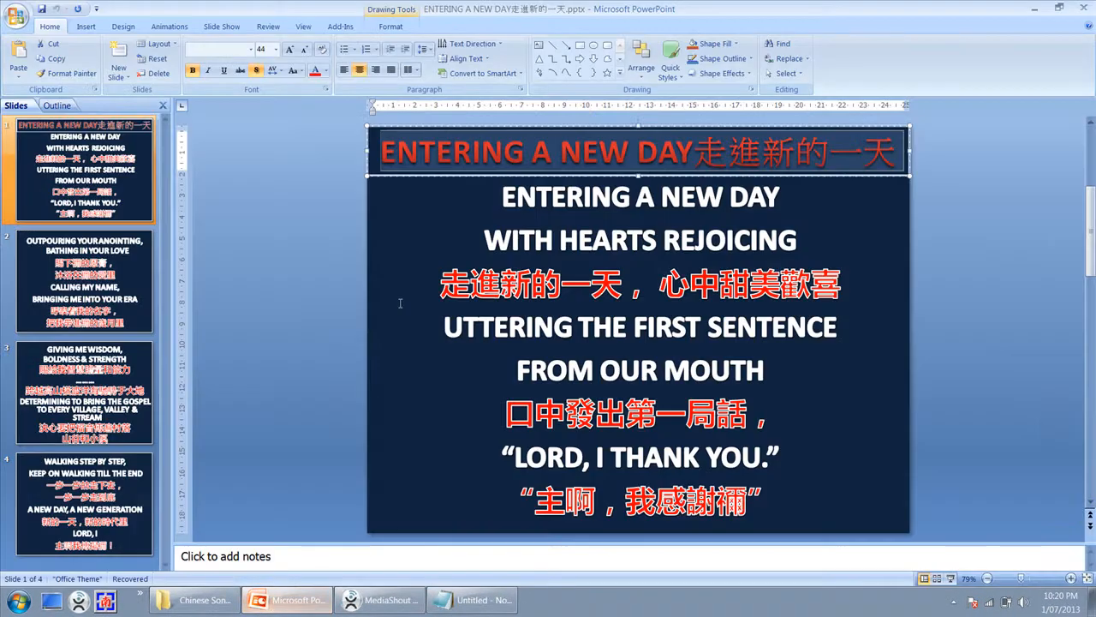
left_click_drag(494, 197, 764, 503)
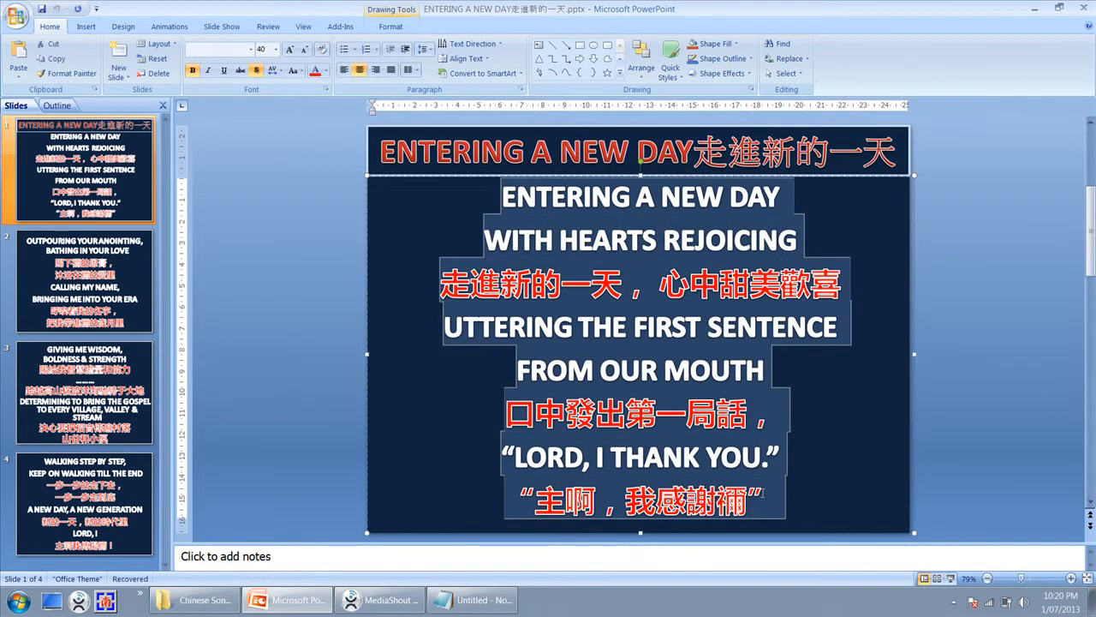
right_click(634, 237)
left_click(658, 256)
- Switch to MediaShout and paste the copied lyrics as the stanza text of Verse 1
left_click(372, 604)
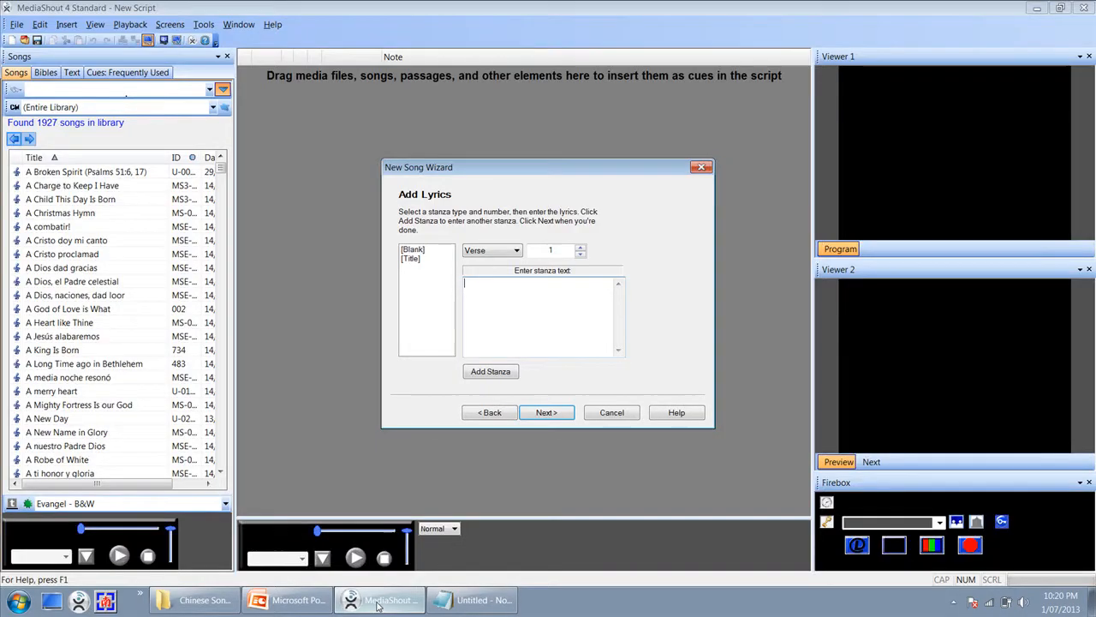
right_click(519, 288)
left_click(550, 338)
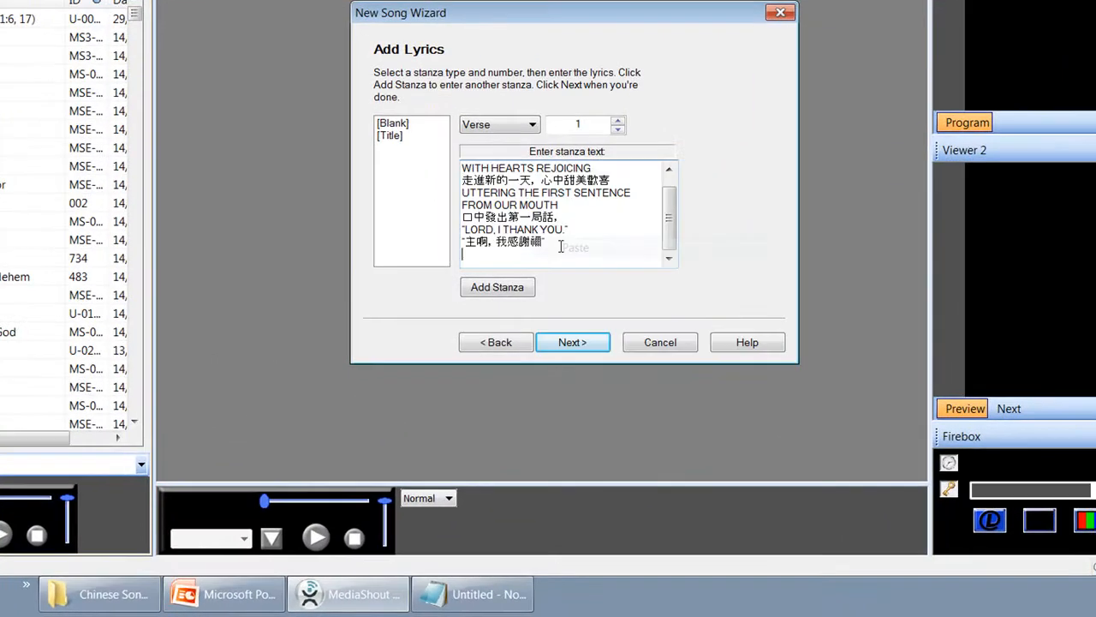
- Separate Verse 1 with blank lines before UTTERING THE FIRST SENTENCE and before "LORD, I THANK YOU.", then add the stanza
scroll(614, 180, "up", 1)
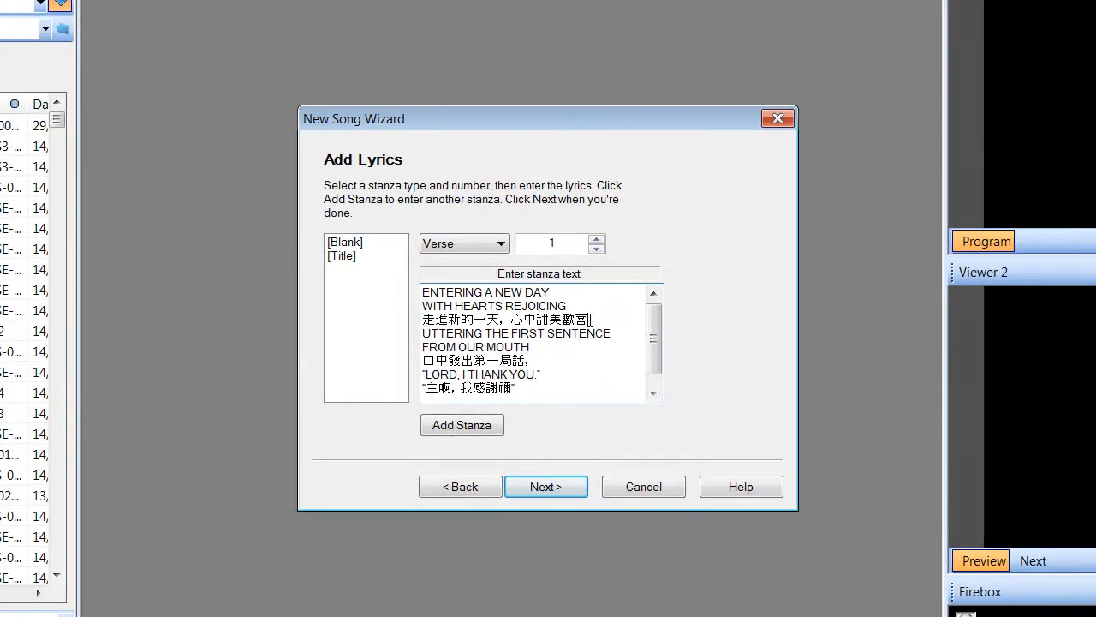
key("Return")
left_click(546, 374)
key("Return")
scroll(539, 342, "down", 1)
scroll(539, 343, "up", 1)
scroll(540, 343, "down", 1)
scroll(540, 343, "up", 1)
scroll(540, 343, "down", 1)
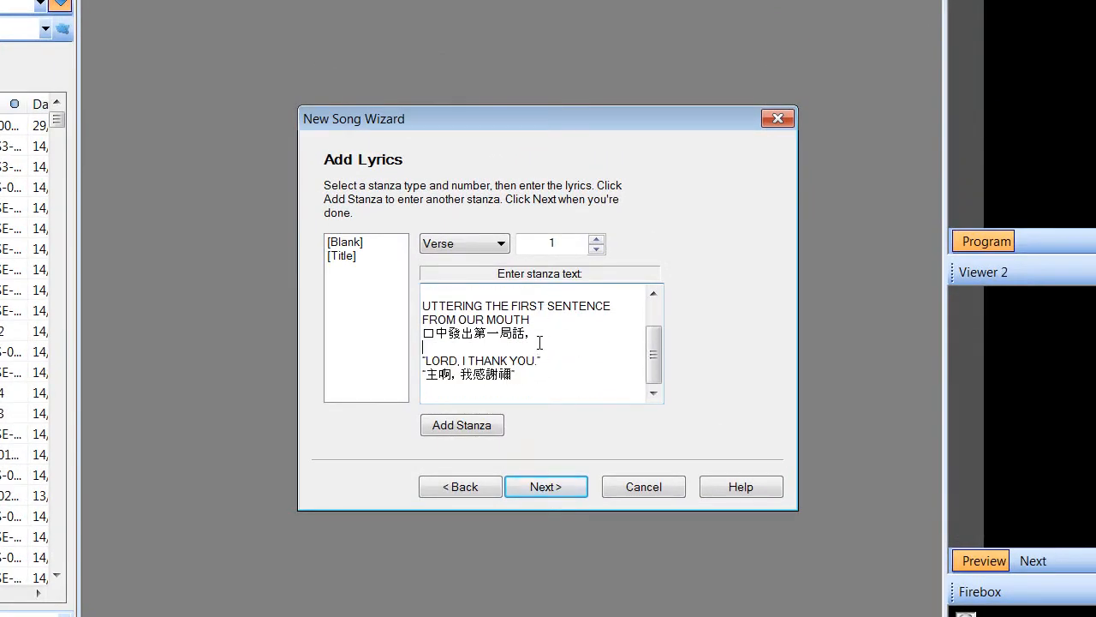
left_click(465, 427)
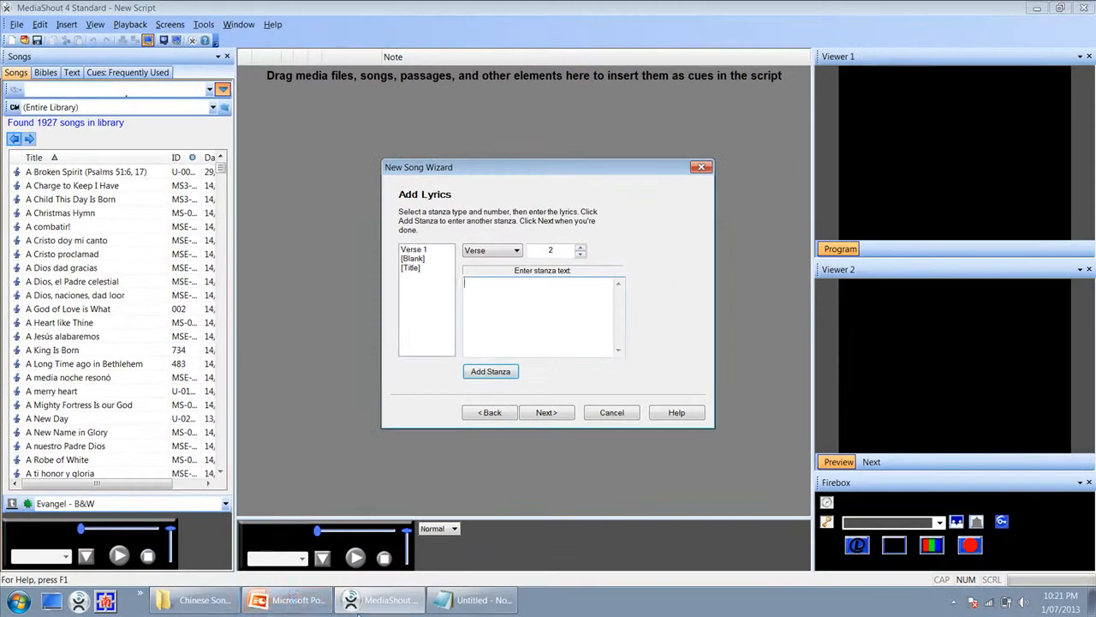
- Switch to PowerPoint and copy all the lyrics from the second slide, starting at OUTPOURING YOUR ANOINTING
left_click(291, 599)
left_click(71, 308)
mouse_move(803, 504)
left_mouse_down()
mouse_move(479, 385)
mouse_move(441, 201)
mouse_move(419, 163)
left_mouse_up()
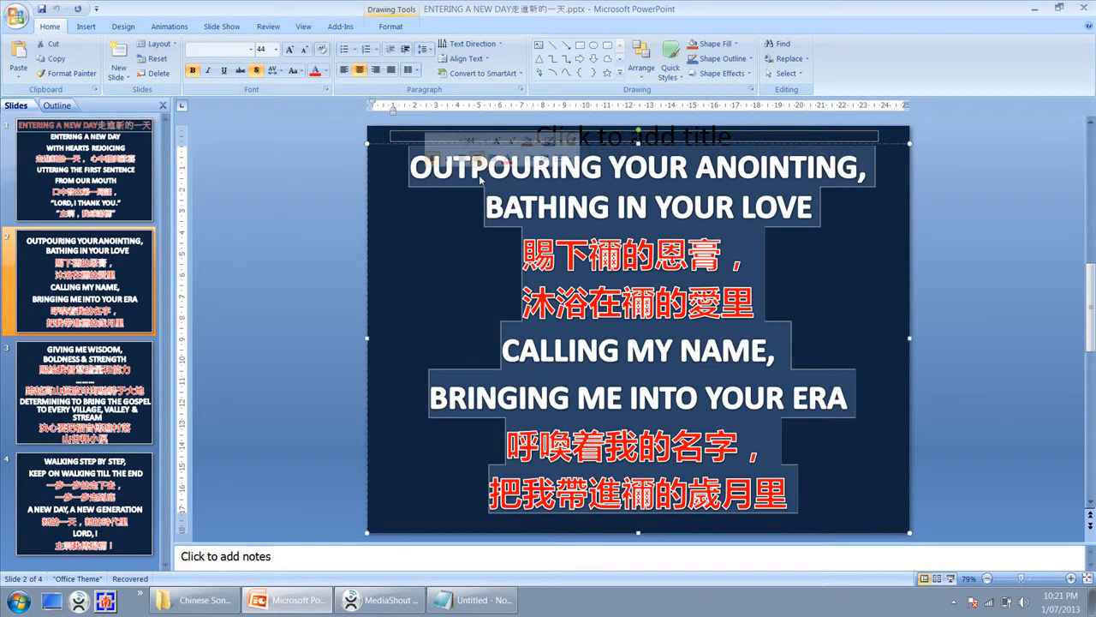
right_click(659, 188)
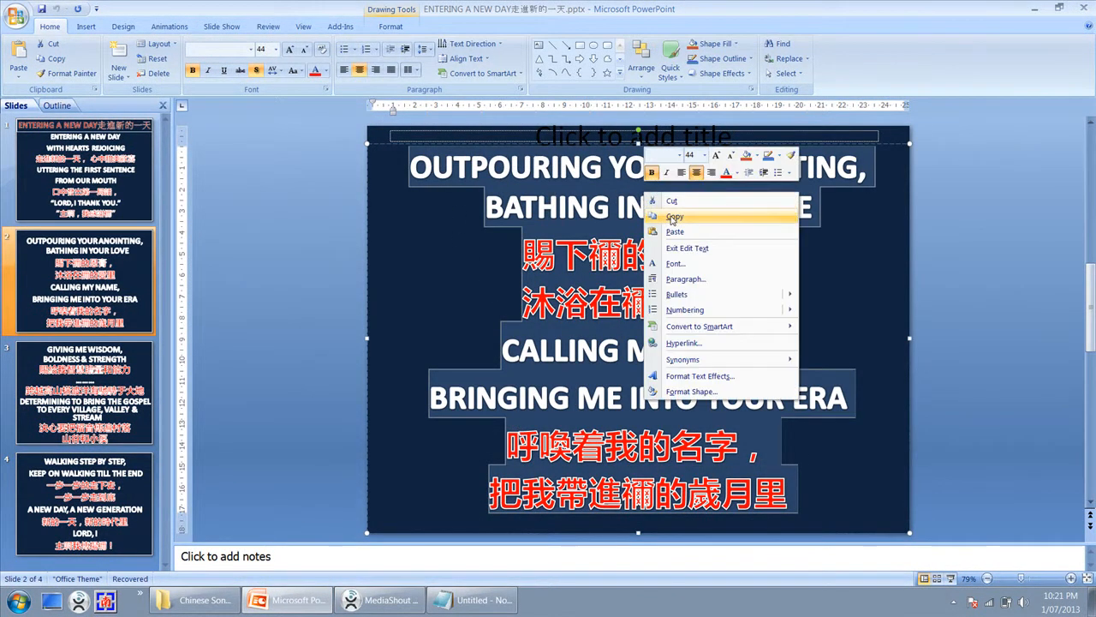
left_click(673, 216)
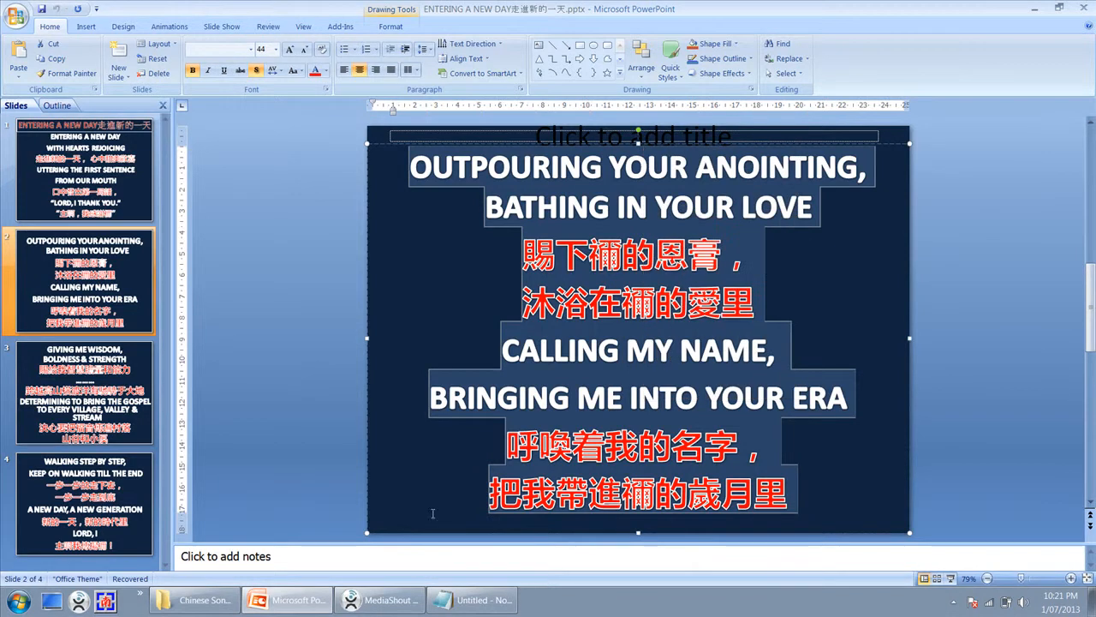
- Switch to MediaShout, paste the lyrics as Verse 2 with a blank line before CALLING MY NAME, and add the stanza
left_click(381, 603)
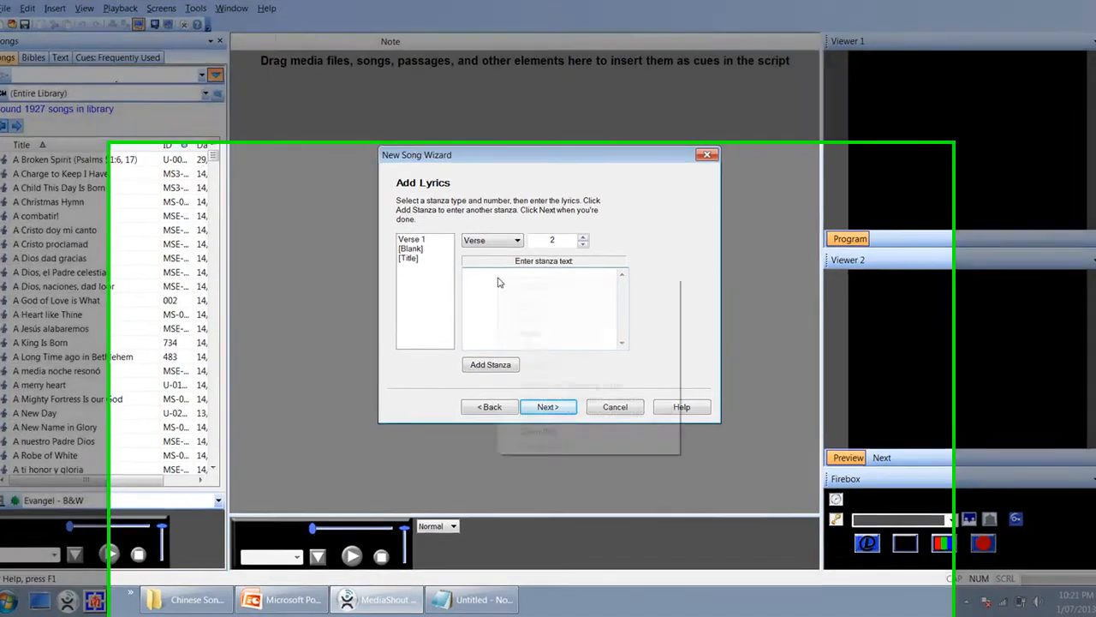
right_click(501, 289)
left_click(526, 340)
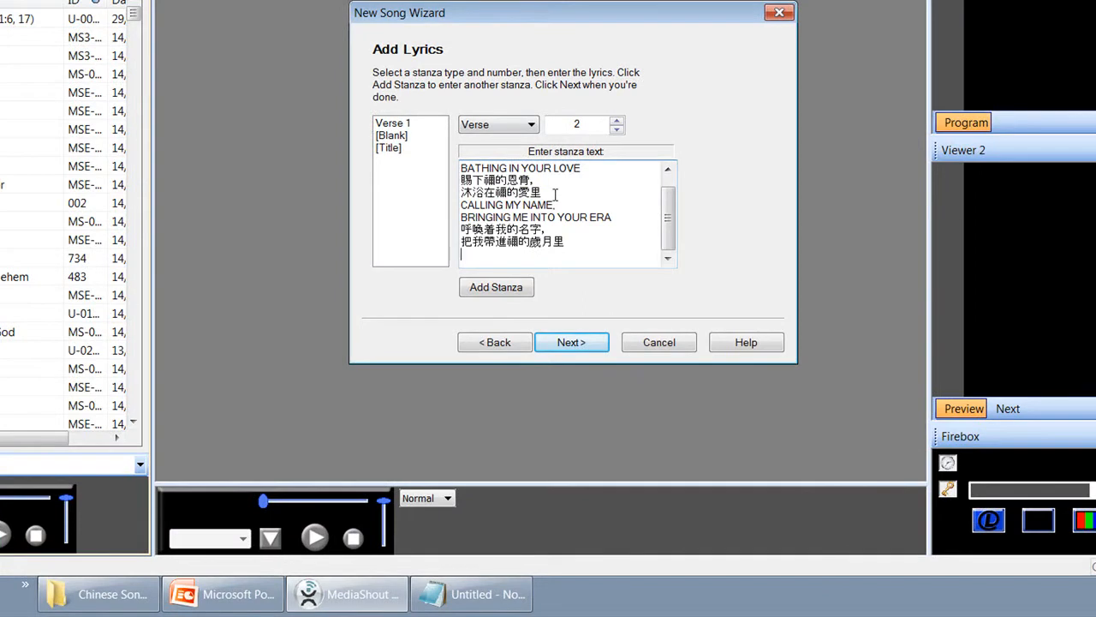
key("Return")
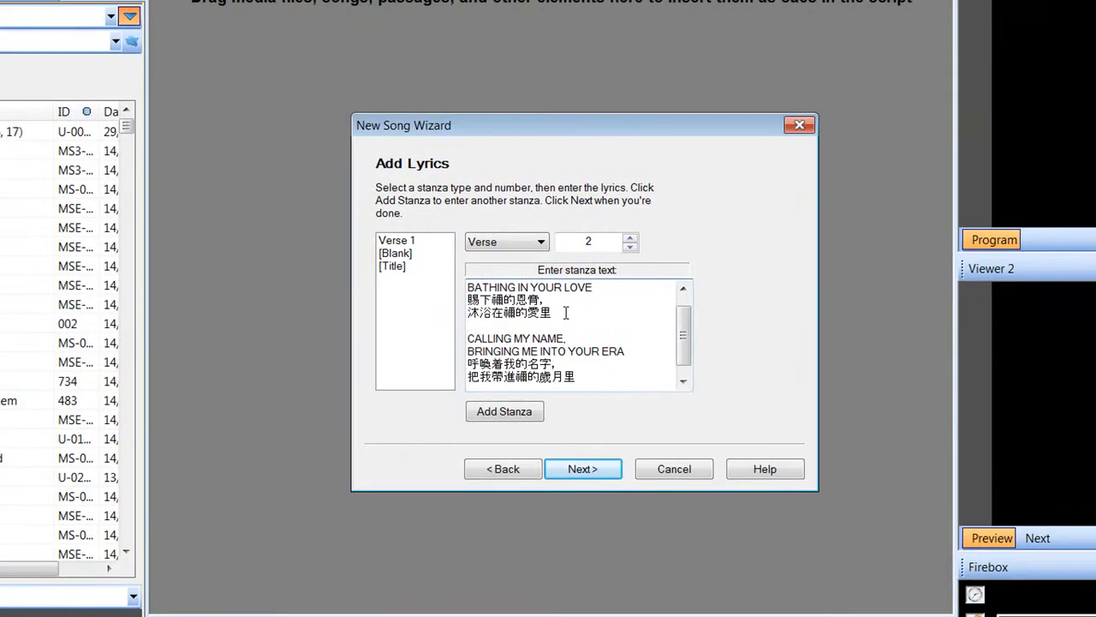
left_click(516, 411)
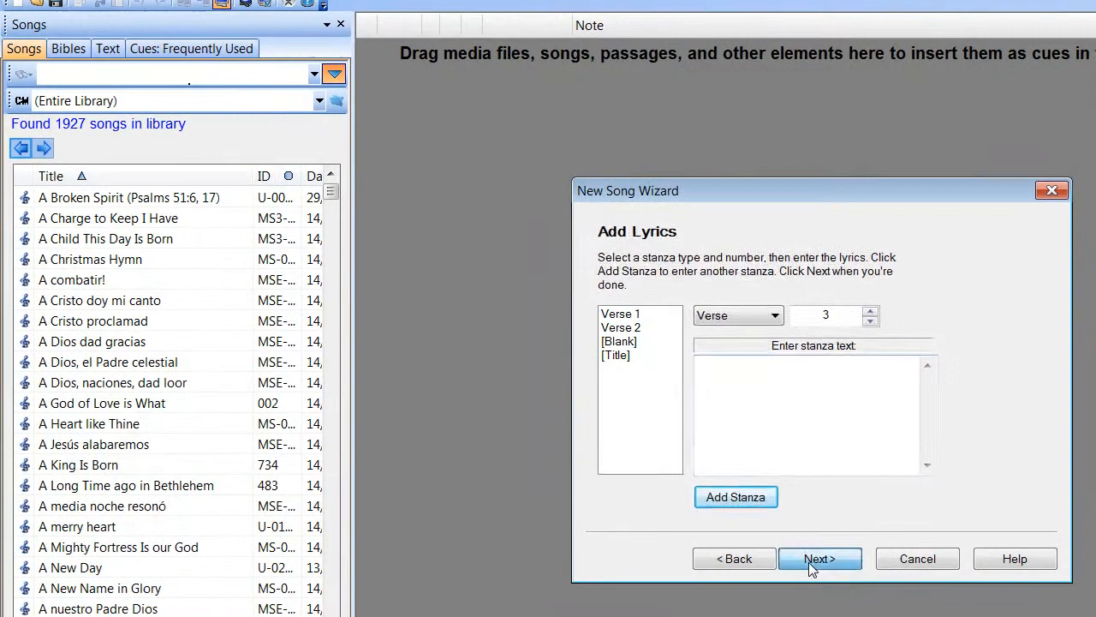
- Accept the play order of Verse 1 and Verse 2, finish adding the song and close the wizard
left_click(811, 563)
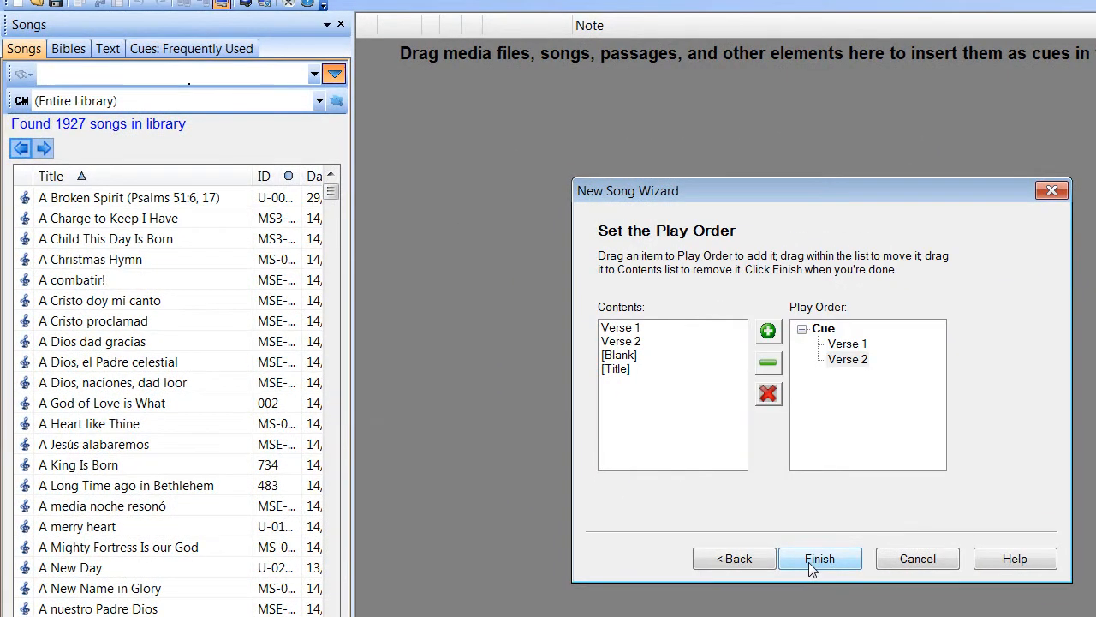
left_click(808, 562)
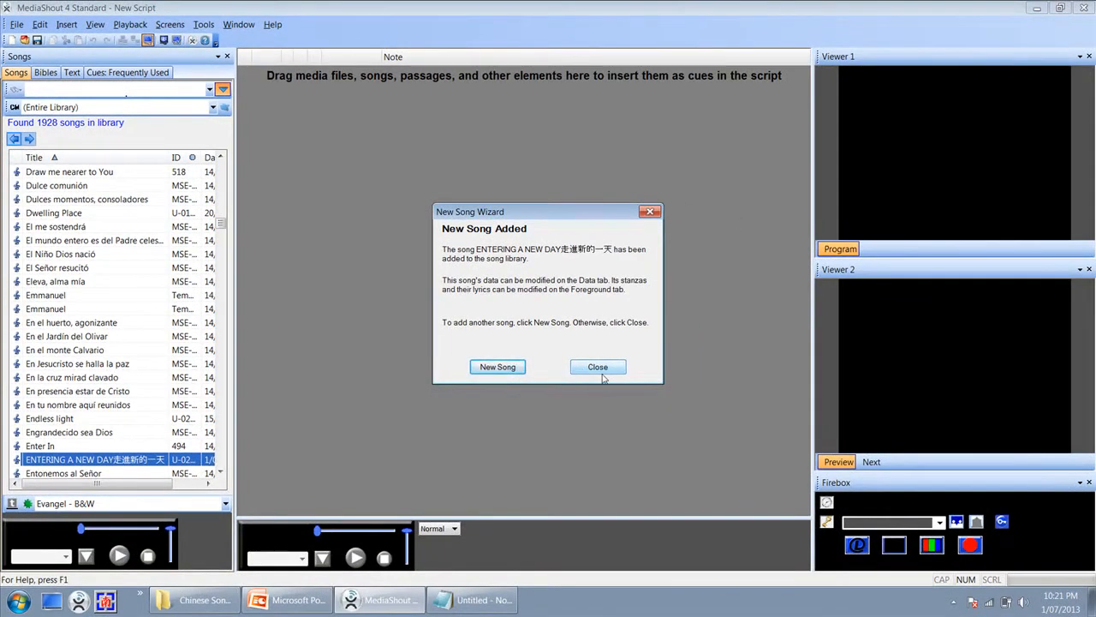
left_click(599, 370)
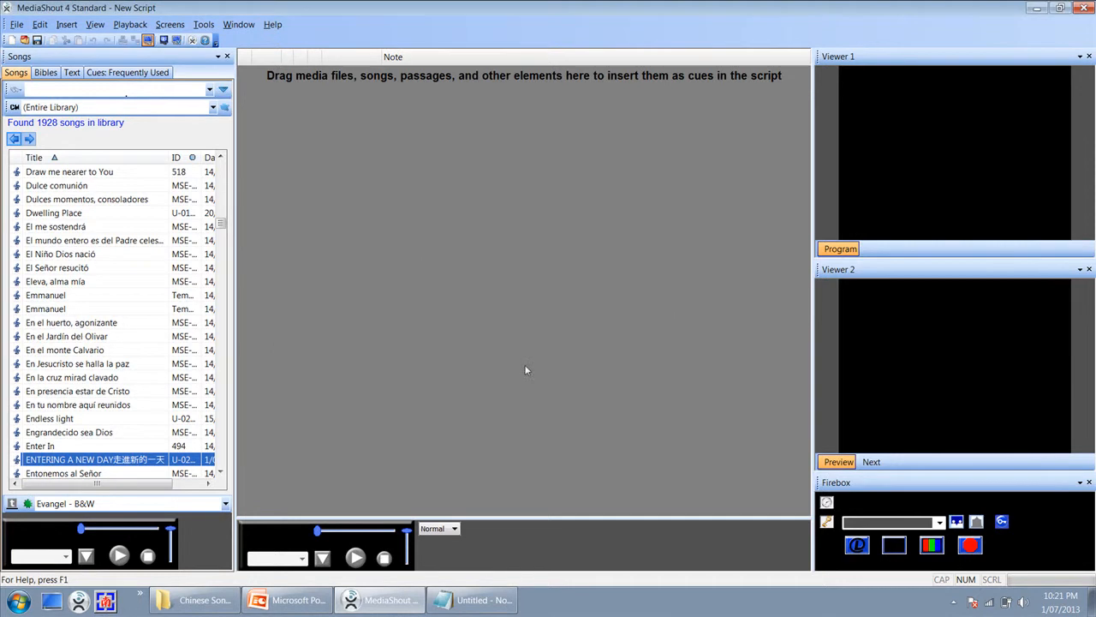
- Open the new song ENTERING A NEW DAY走進新的一天 from the library in the Cue Editor
mouse_move(105, 463)
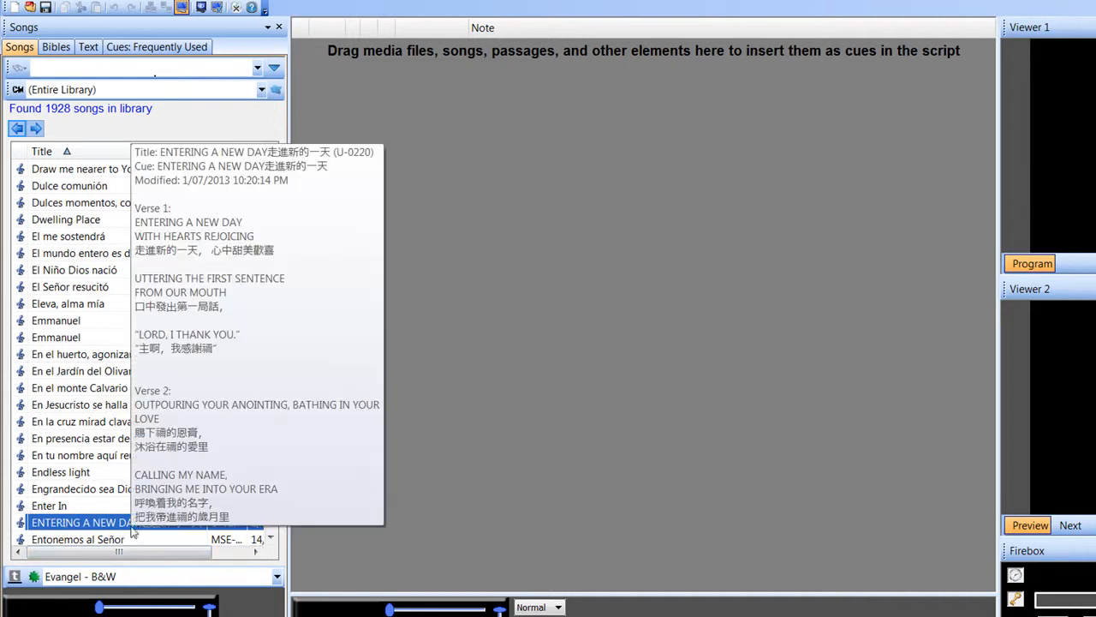
right_click(132, 530)
left_click(151, 517)
left_click_drag(612, 133, 618, 120)
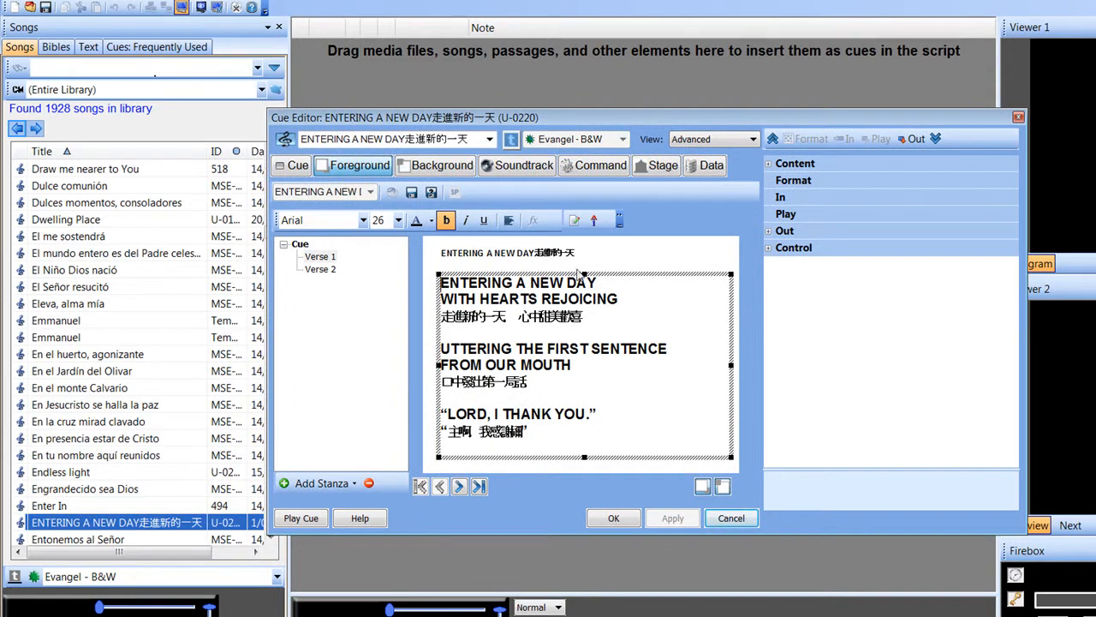
- Launch the NJStar Chinese Input Method Editor and place the text cursor after the last Chinese line of Verse 1
left_click(538, 428)
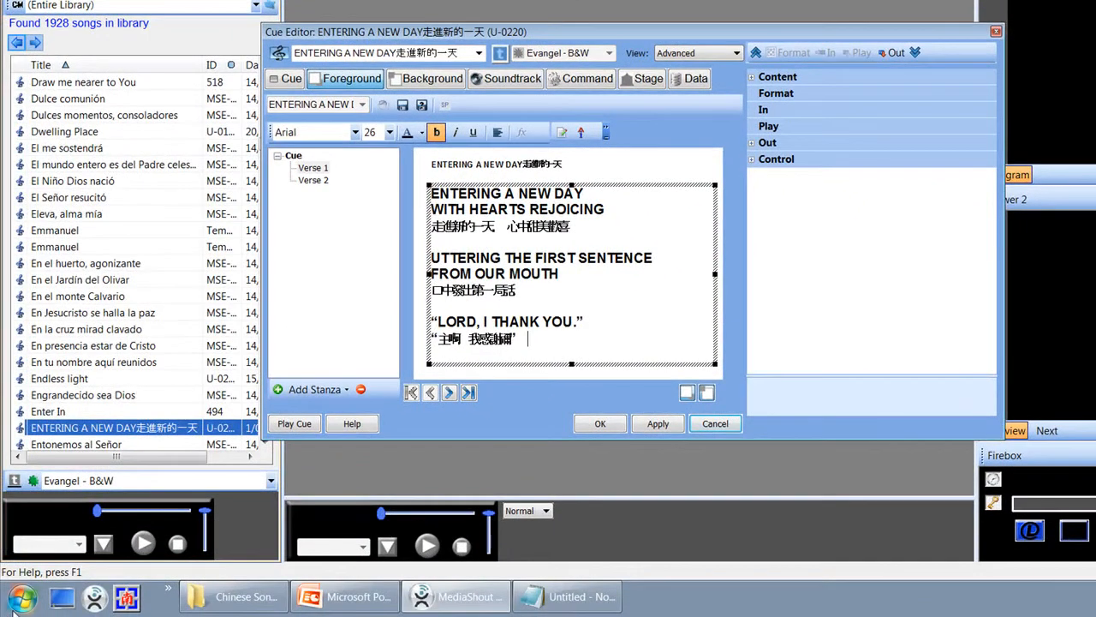
left_click(15, 604)
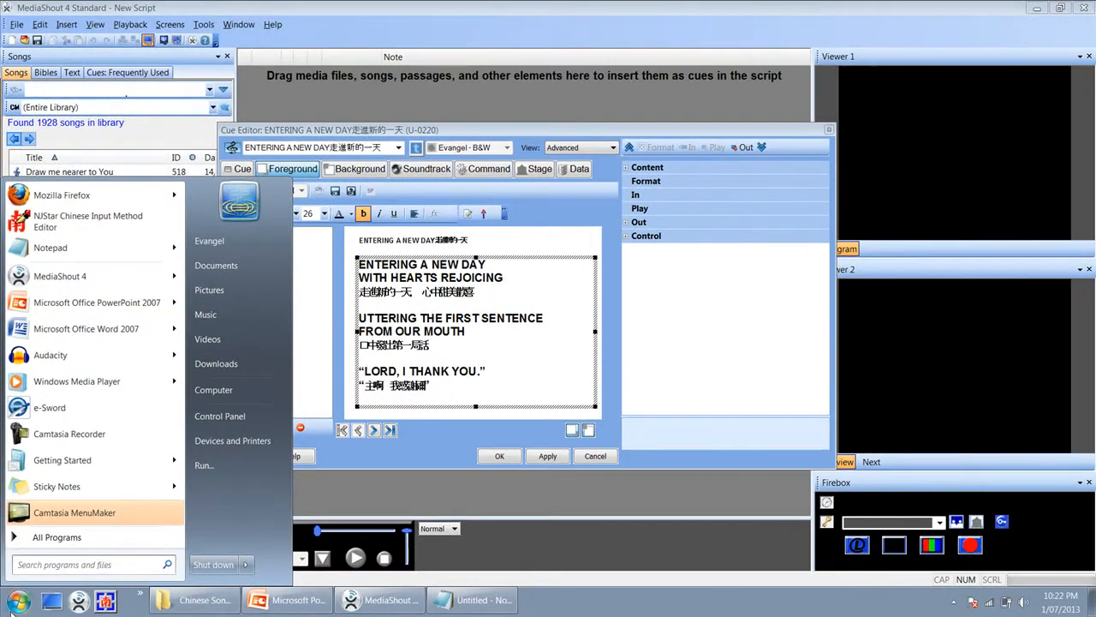
left_click(75, 224)
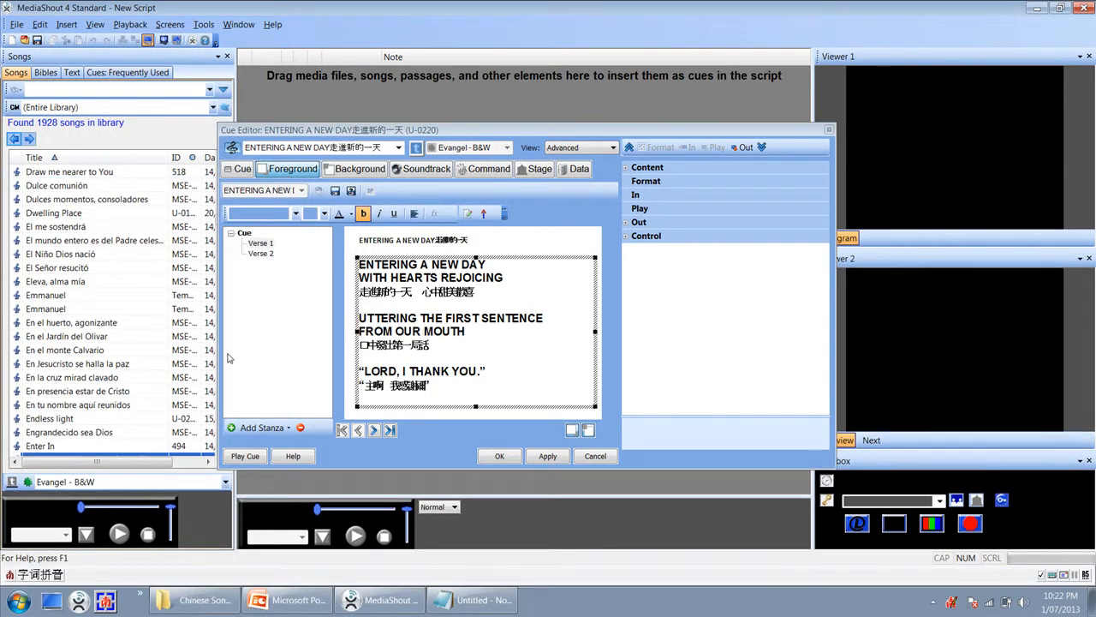
left_click(449, 386)
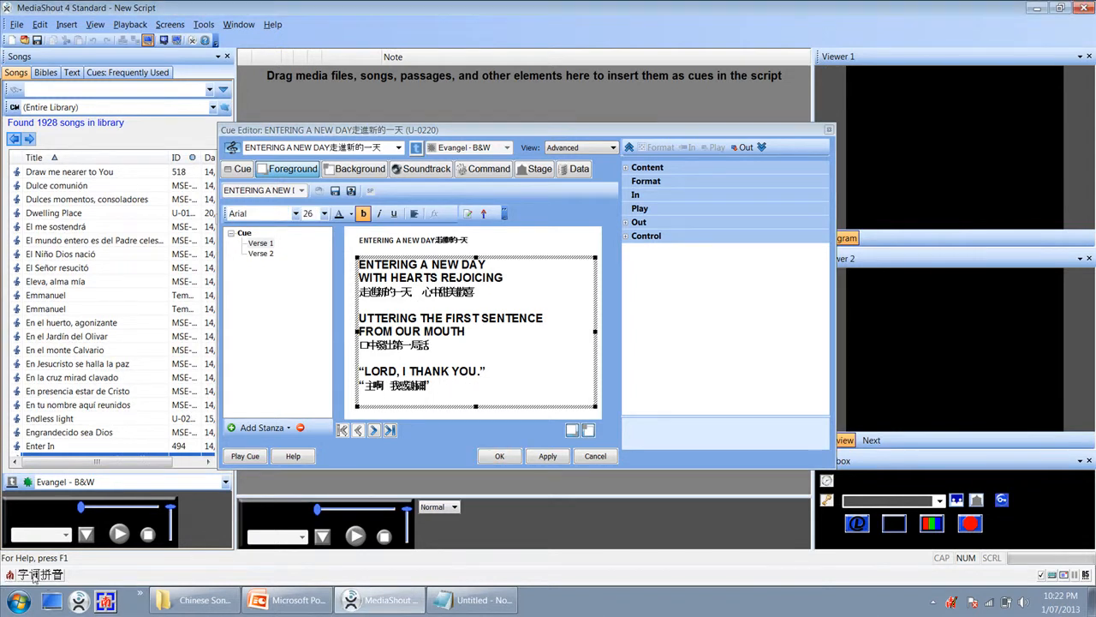
- Turn Chinese input off in NJStar, then switch to the blank Notepad window and move it slightly away from the lyrics
left_click(34, 579)
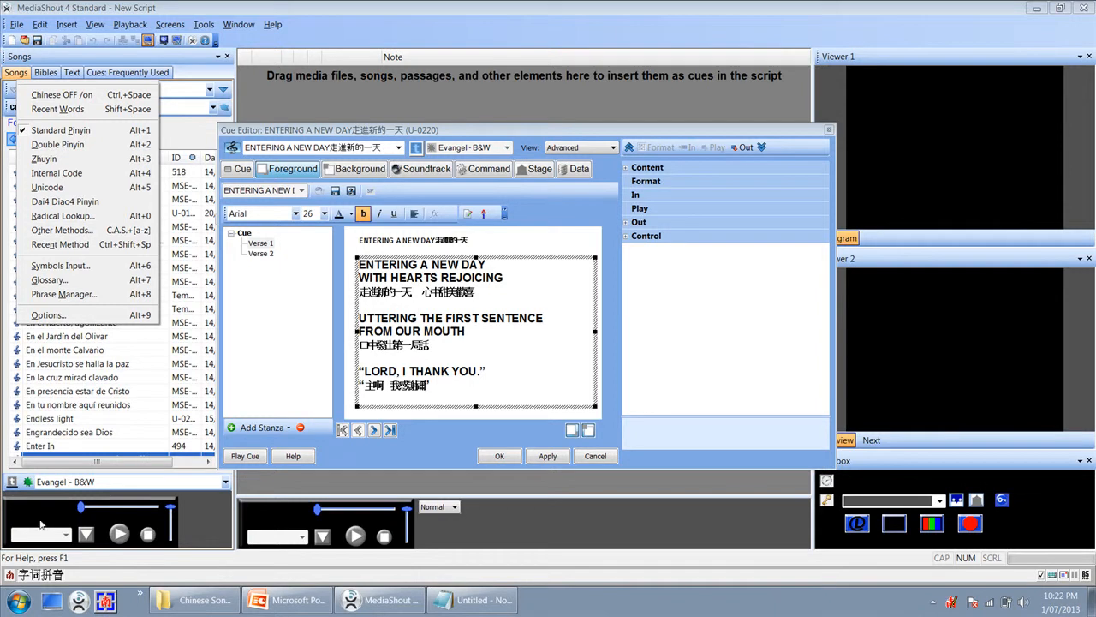
left_click(60, 94)
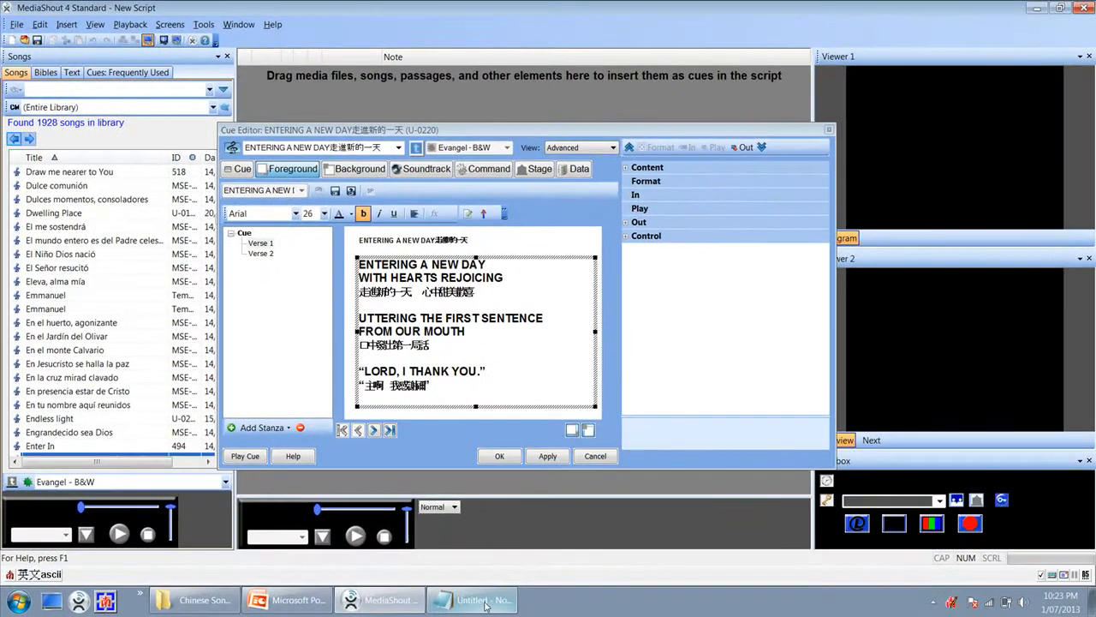
left_click(485, 605)
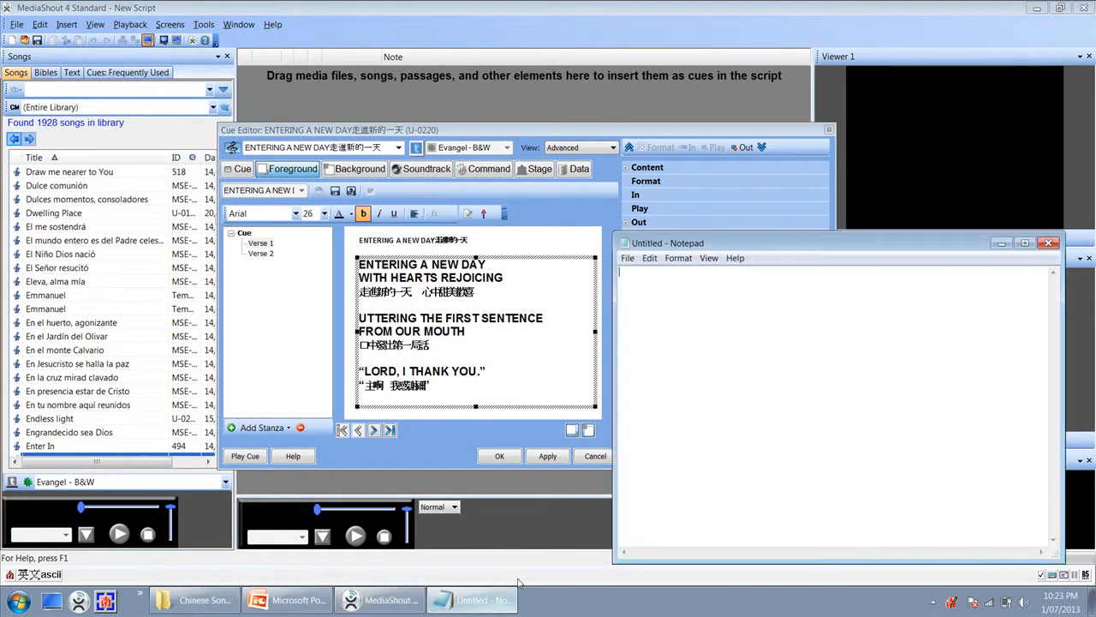
left_click_drag(837, 249, 859, 250)
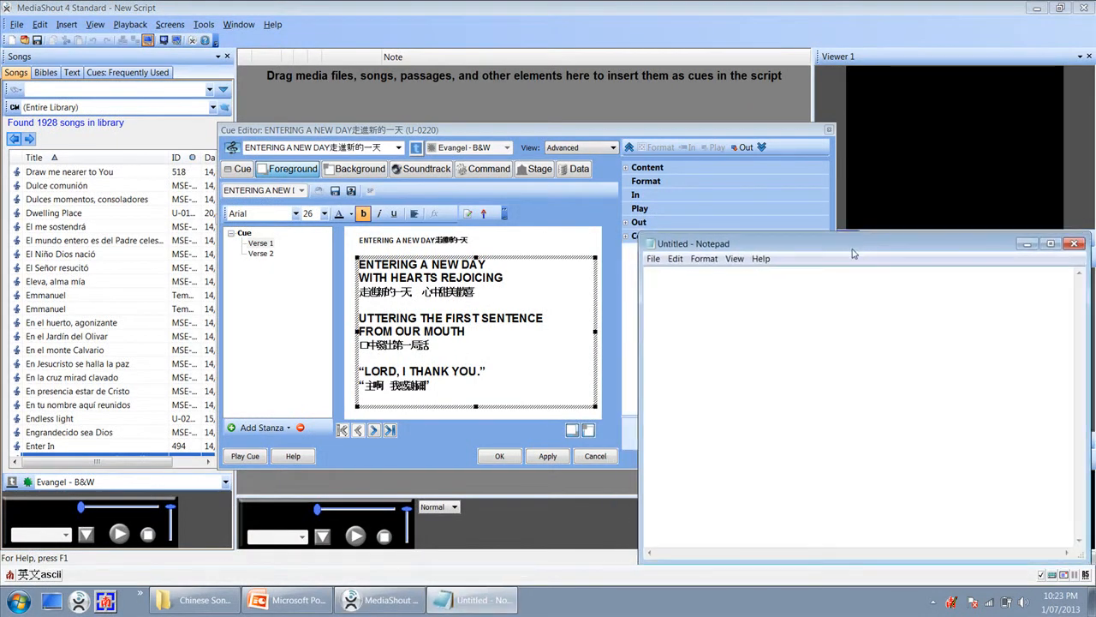
- Look up Notepad in Windows by searching for "notepa", then clear the search and browse the full program list
left_click(19, 602)
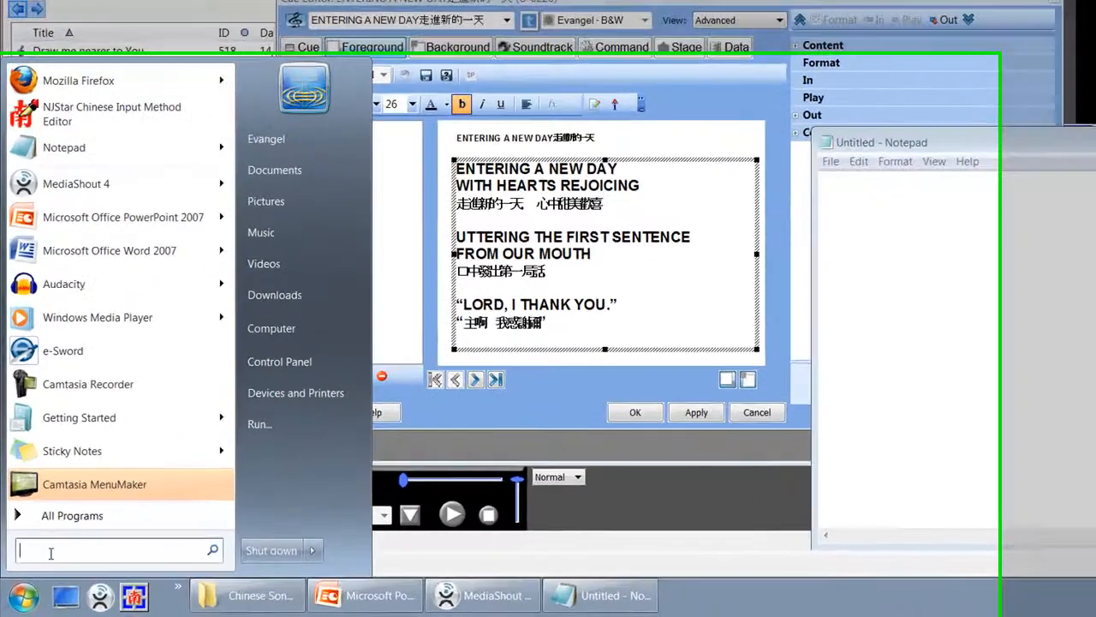
type("notepa")
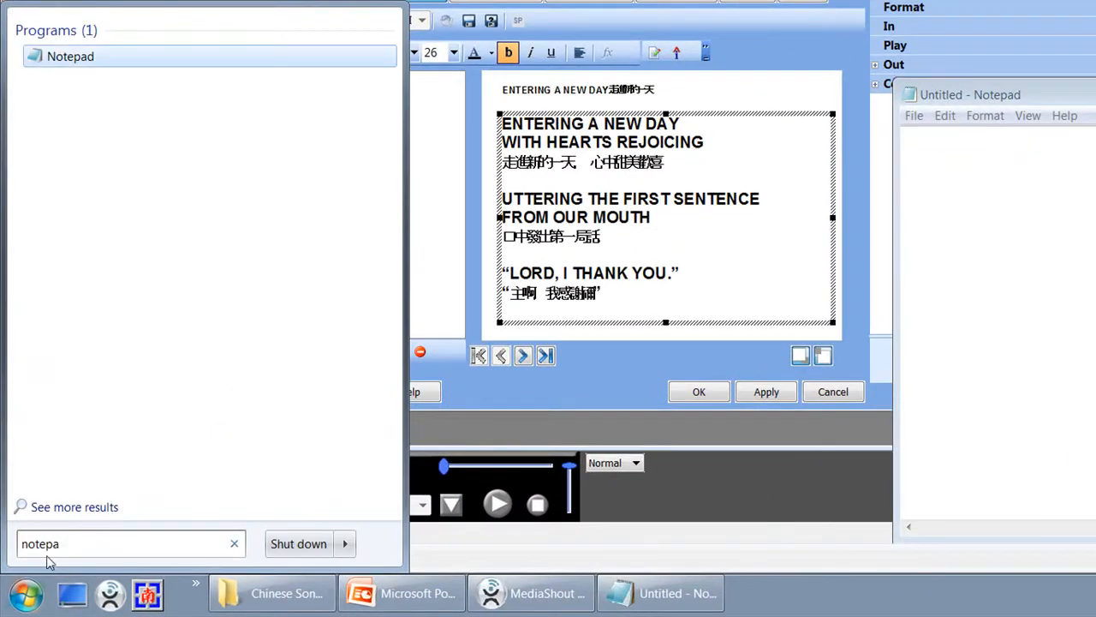
key("BackSpace")
key("BackSpace")
key("BackSpace")
key("BackSpace")
key("BackSpace")
key("BackSpace")
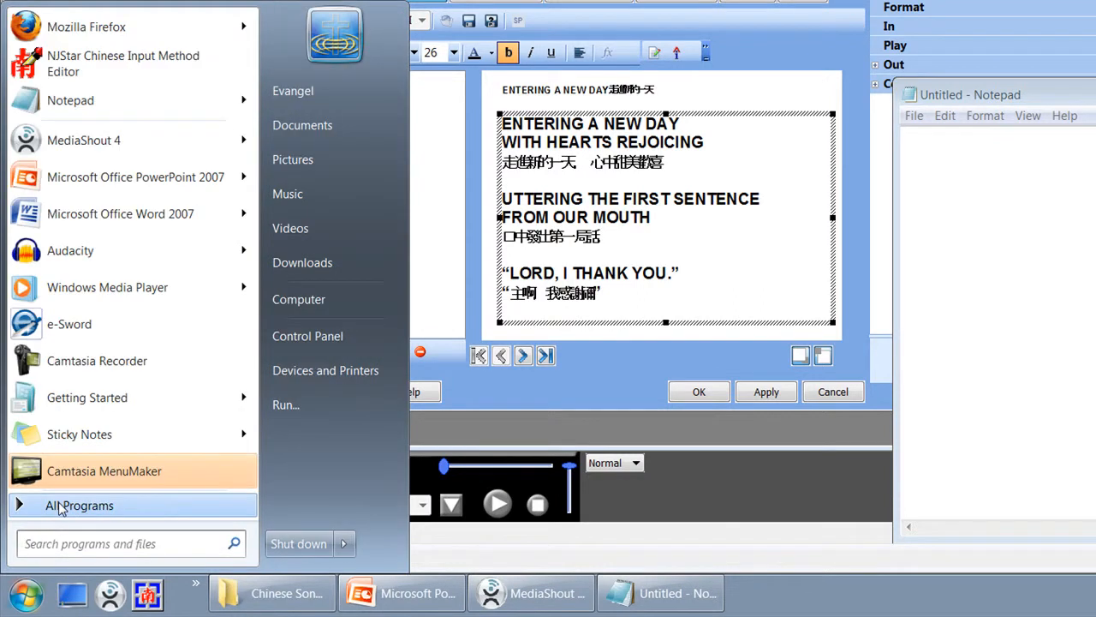
left_click(62, 507)
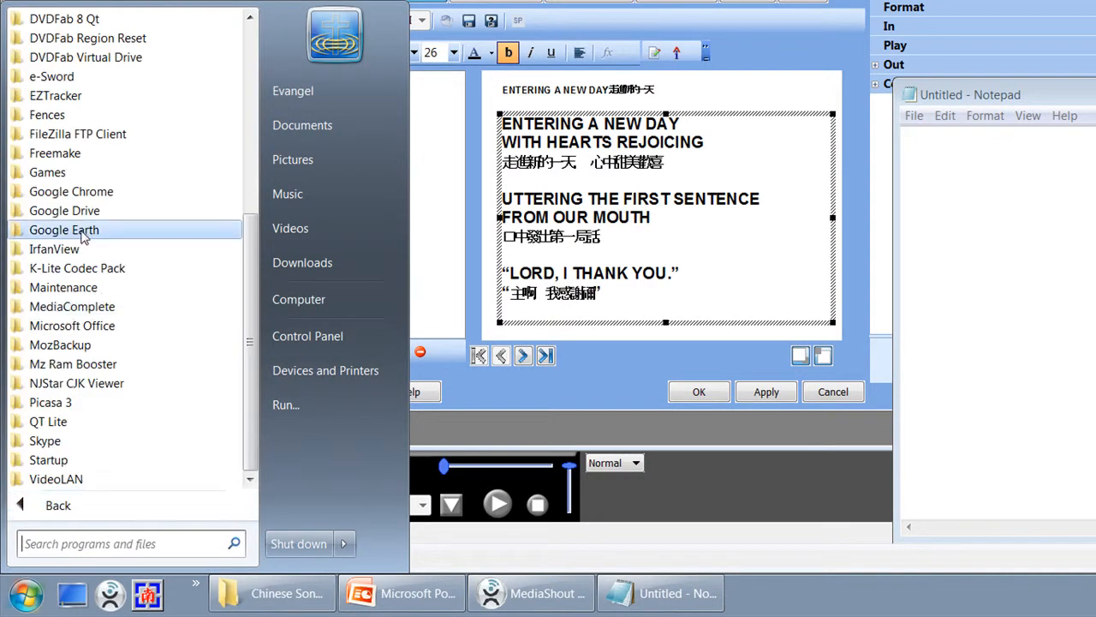
scroll(49, 242, "up", 3)
left_click(64, 57)
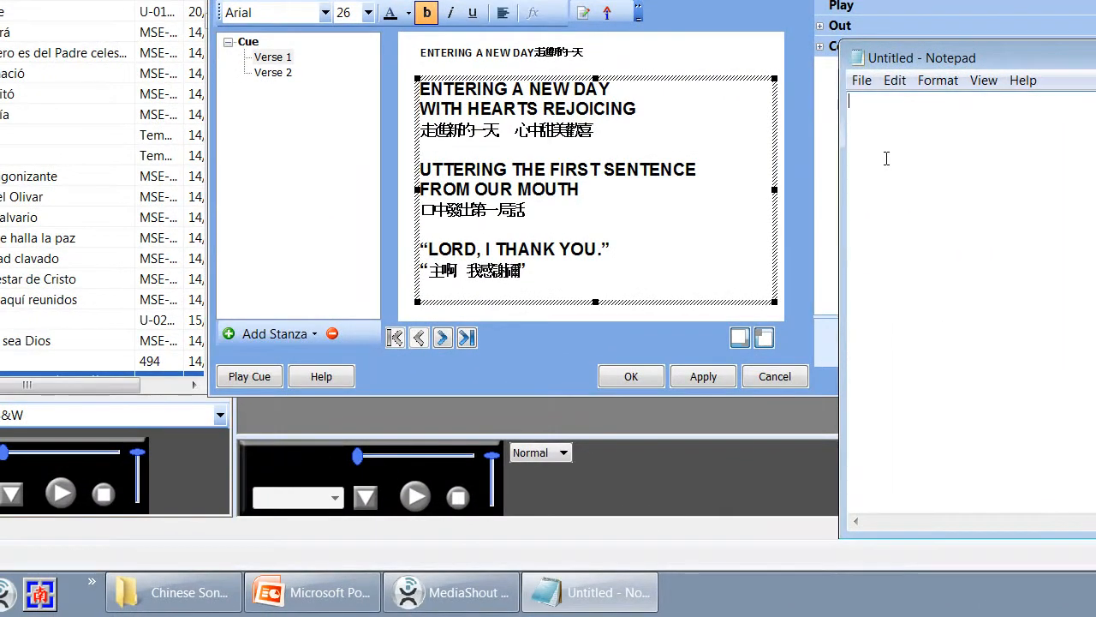
- Try the letters "go" in Notepad, clear them, and set the NJStar input method to Standard Pinyin
type("go")
key("BackSpace")
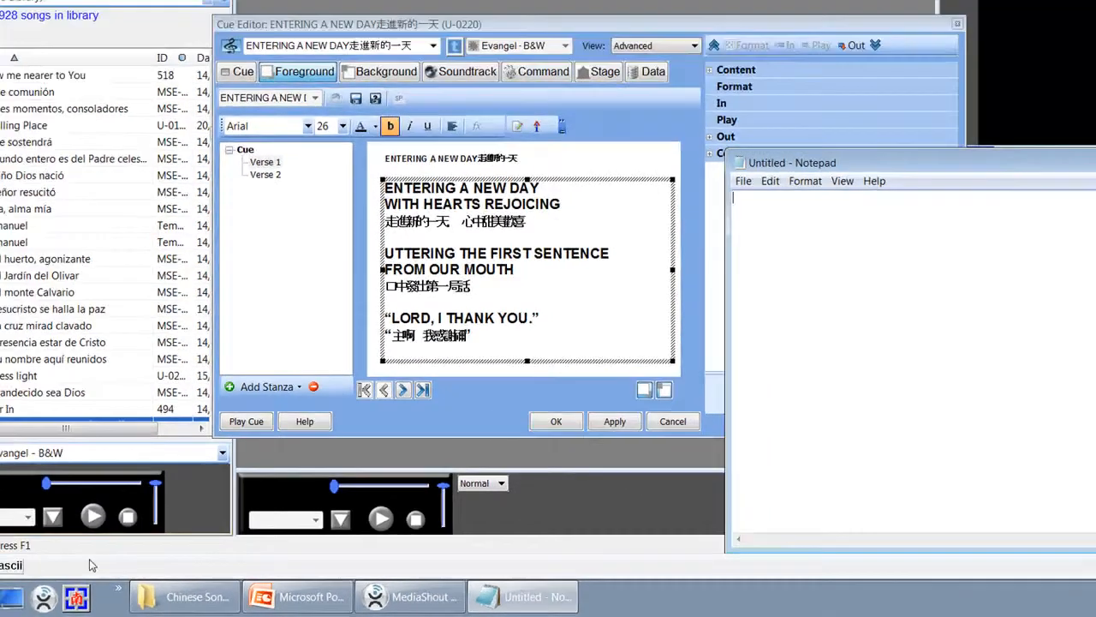
left_click(0, 560)
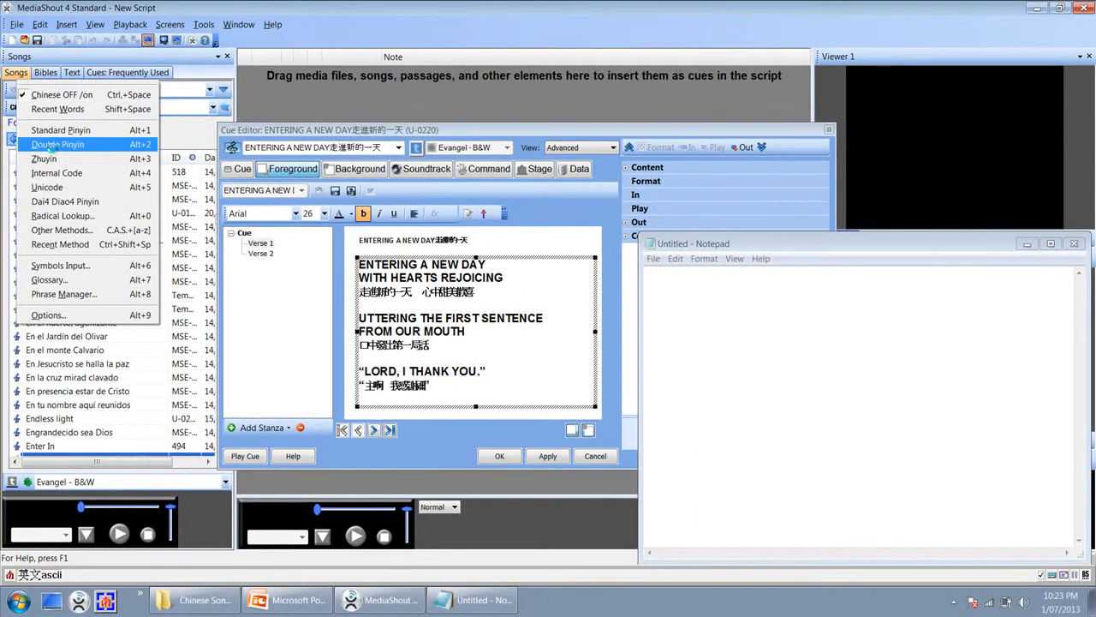
left_click(69, 135)
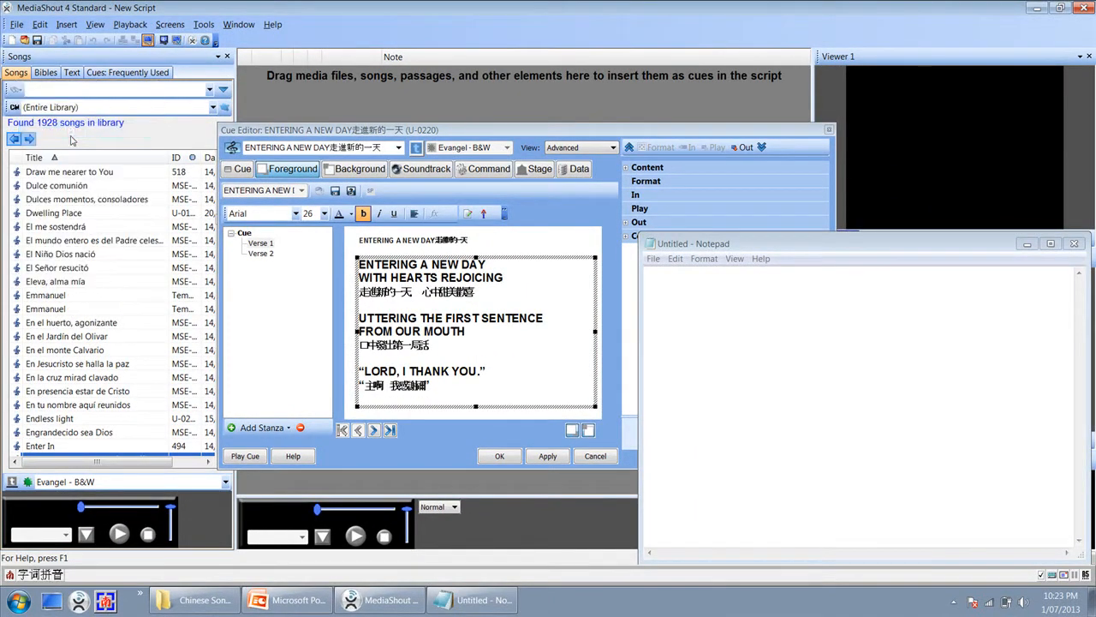
- Enter two Chinese characters in Notepad using pinyin g with candidate 2 and pinyin o with candidate 3
left_click(697, 304)
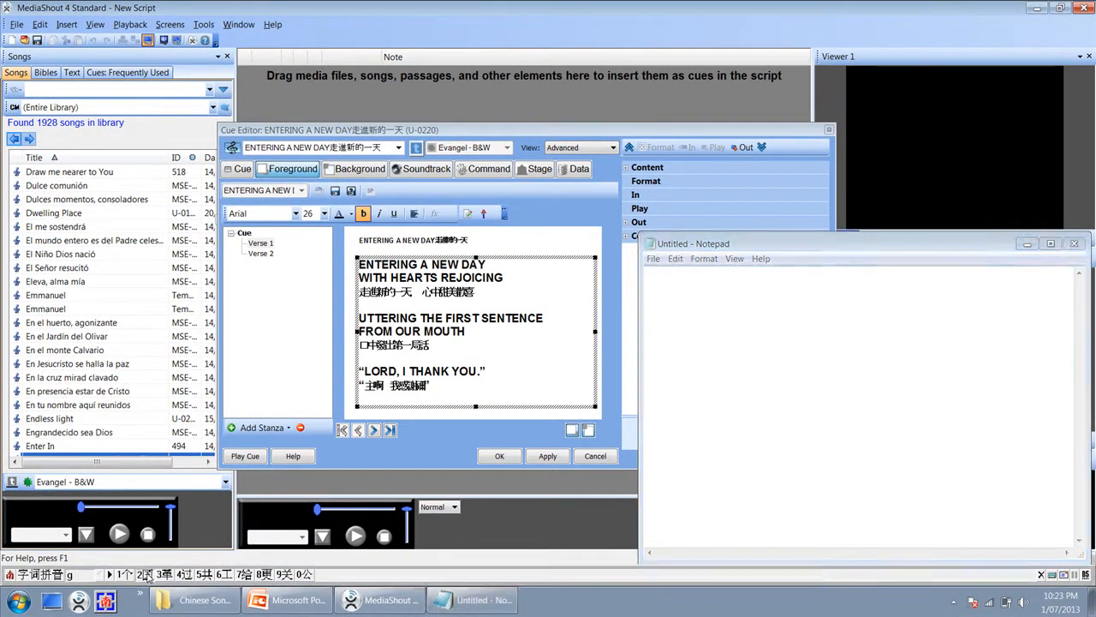
left_click(146, 575)
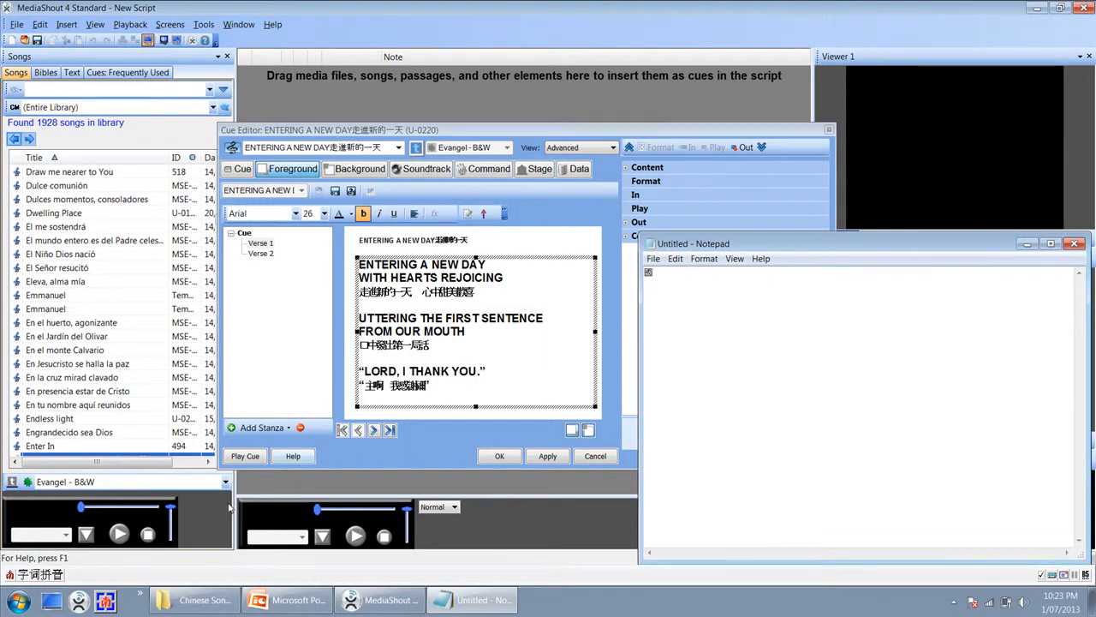
type("o")
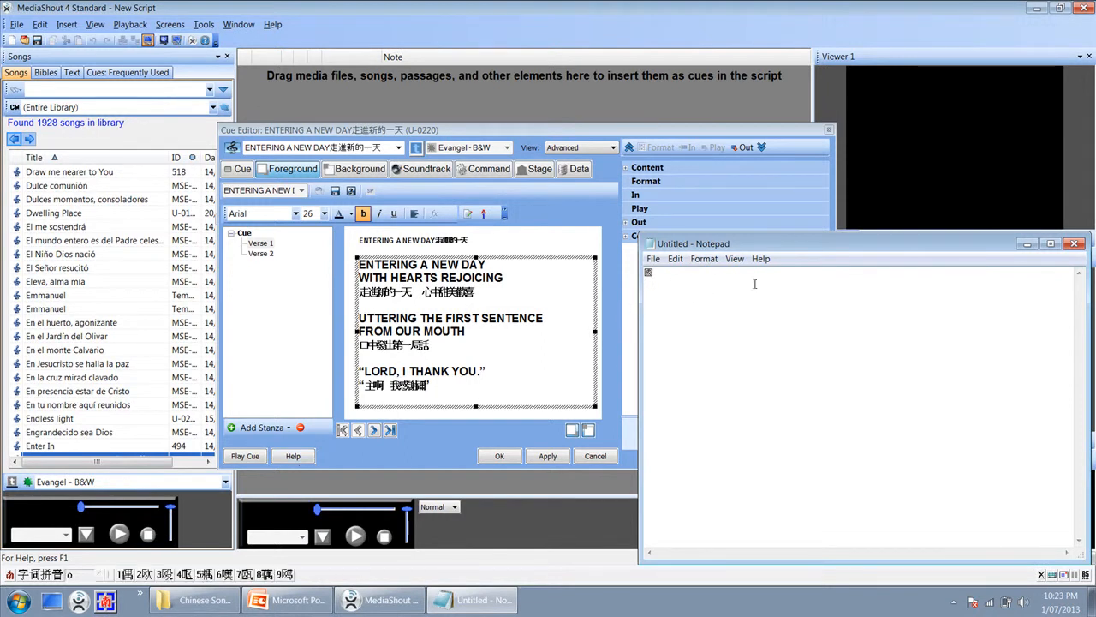
left_click(167, 575)
- Copy the two Chinese characters from Notepad to the end of Verse 1's last line in MediaShout and save the cue
left_click_drag(668, 274, 641, 280)
left_click(463, 387)
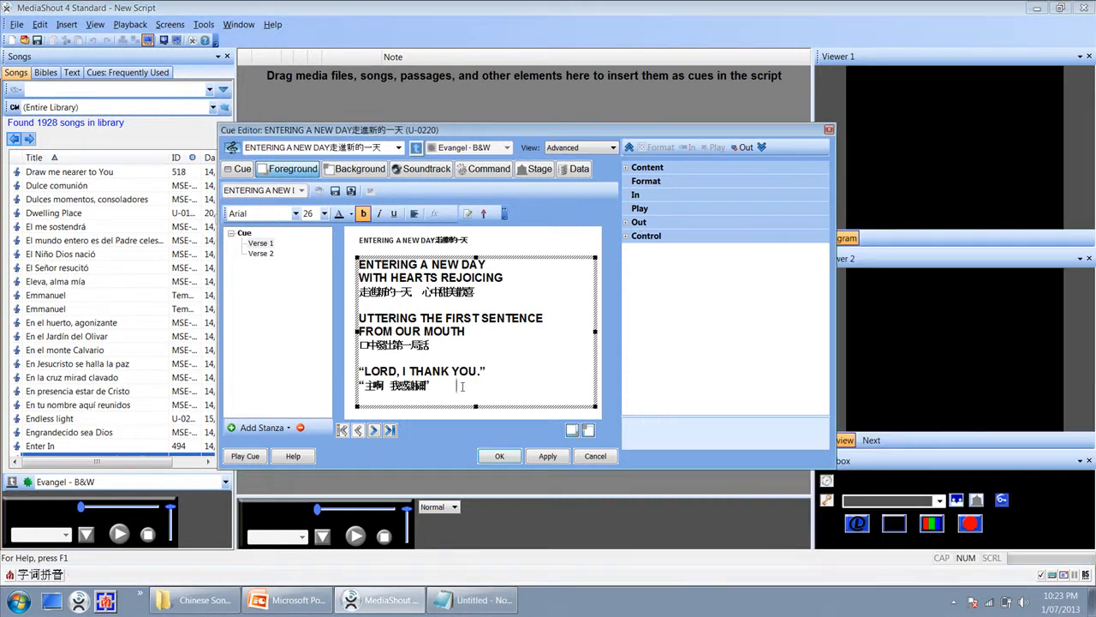
type("國語")
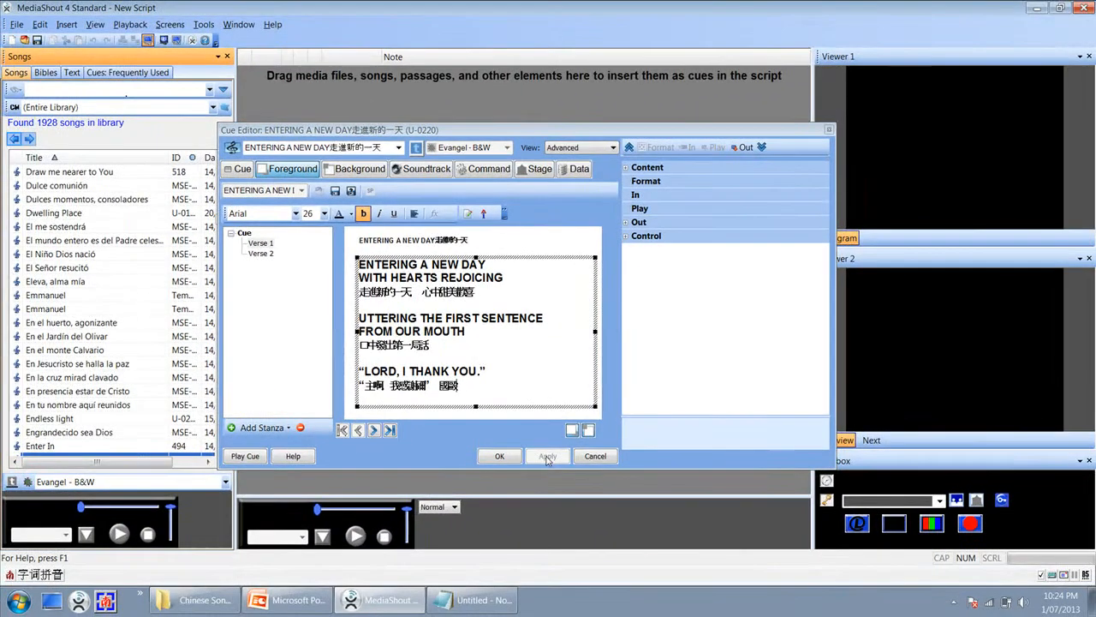
left_click(552, 468)
left_click(503, 456)
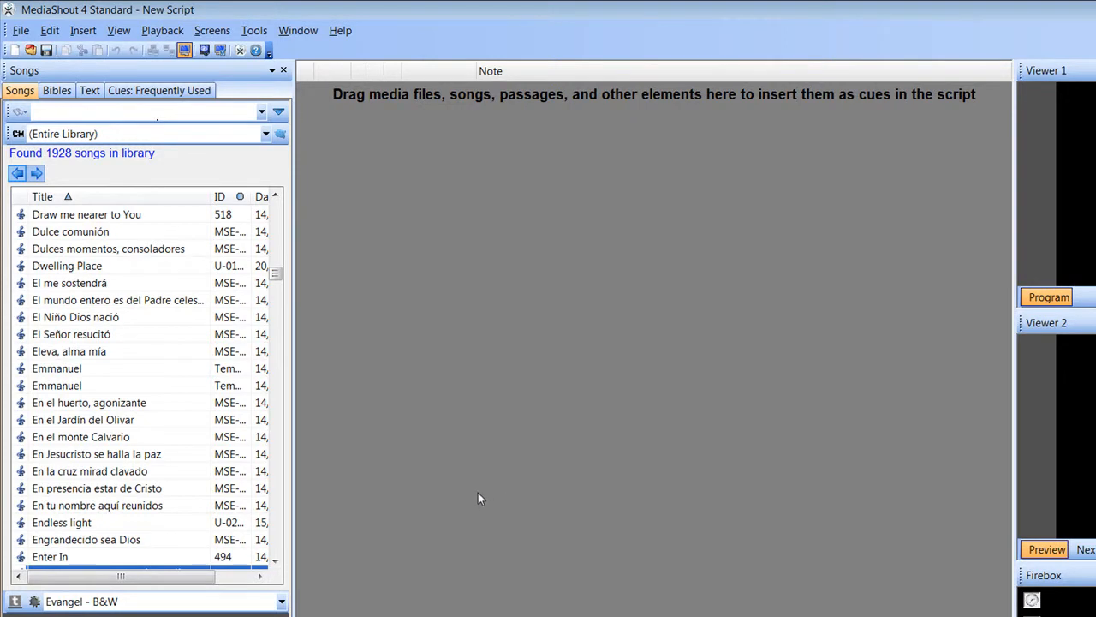
- Start adding a new library song from scratch and advance the wizard to the song title page
left_click(278, 112)
mouse_move(343, 134)
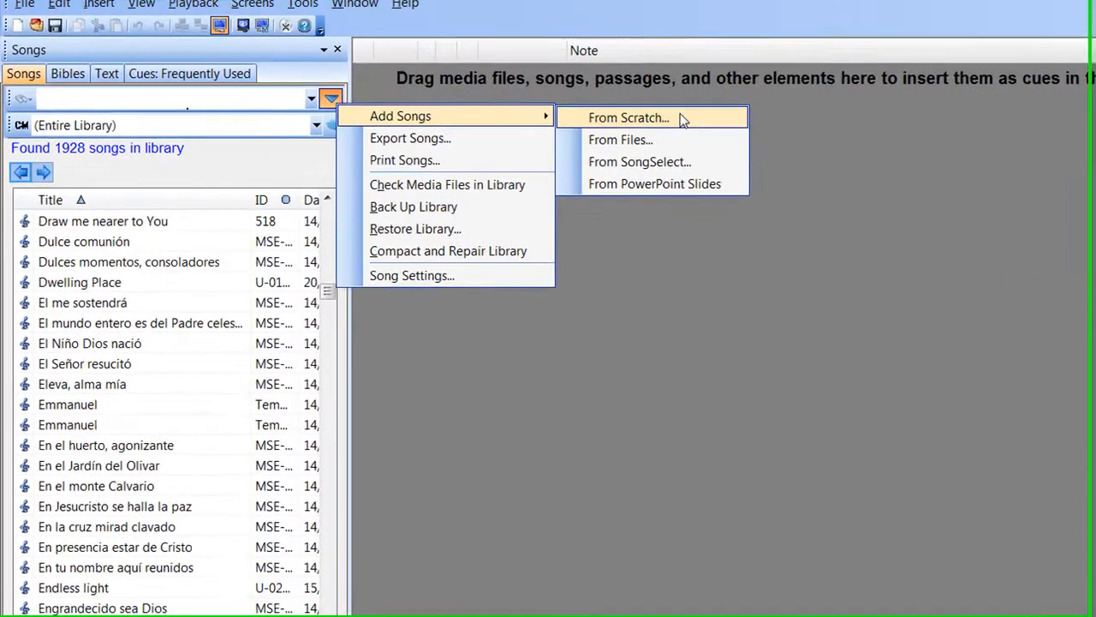
left_click(687, 116)
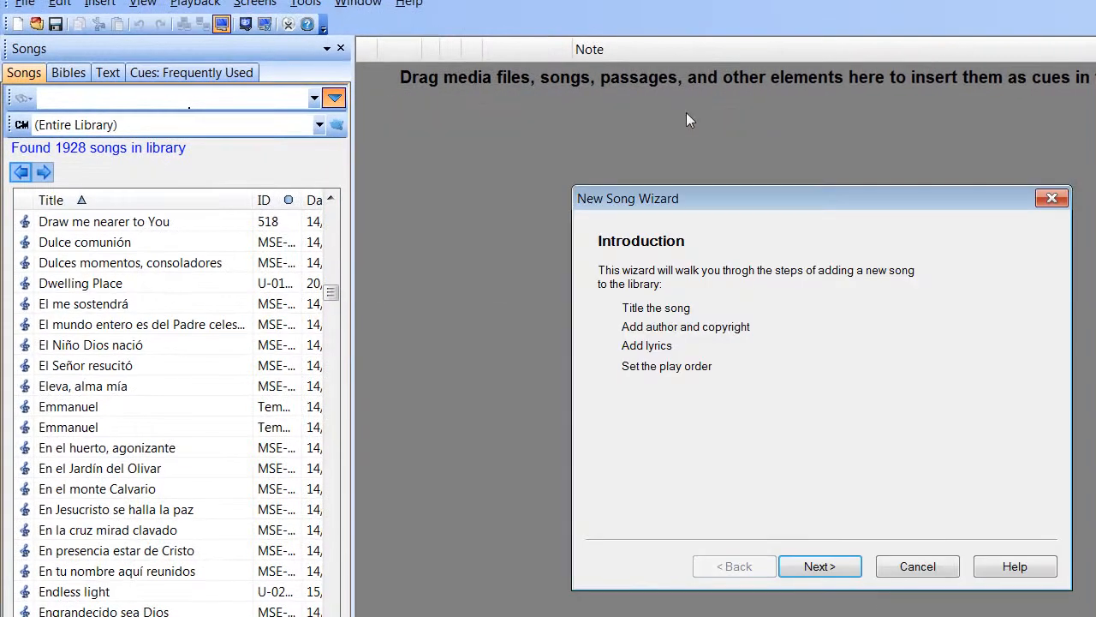
left_click(831, 564)
left_click(835, 565)
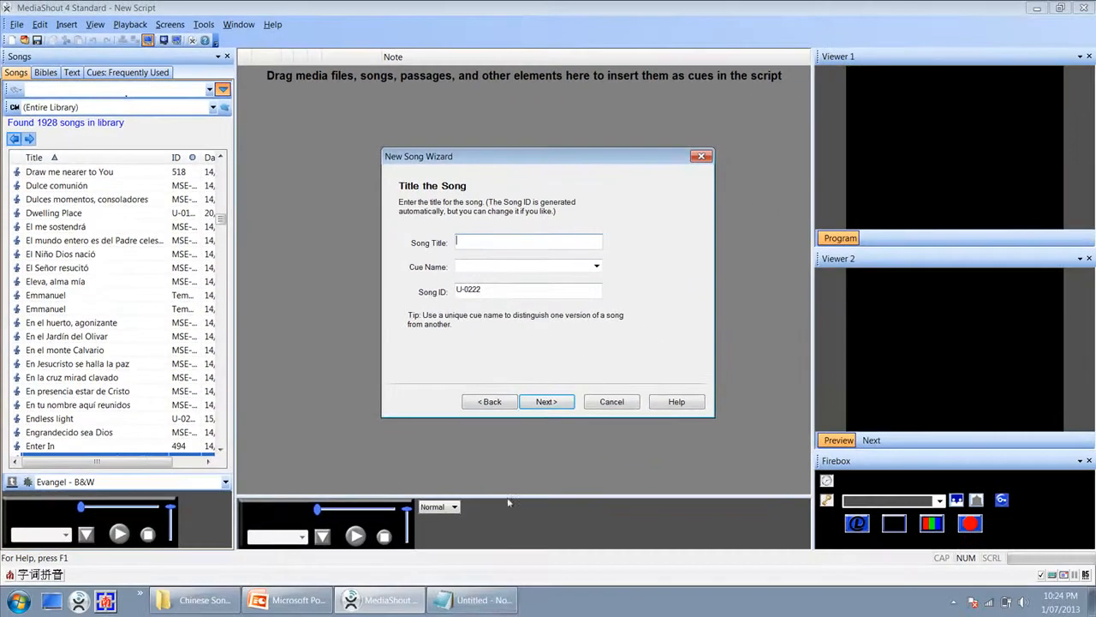
- Copy the two Chinese characters from Notepad and paste them as the Song Title in MediaShout's New Song Wizard
left_click(475, 600)
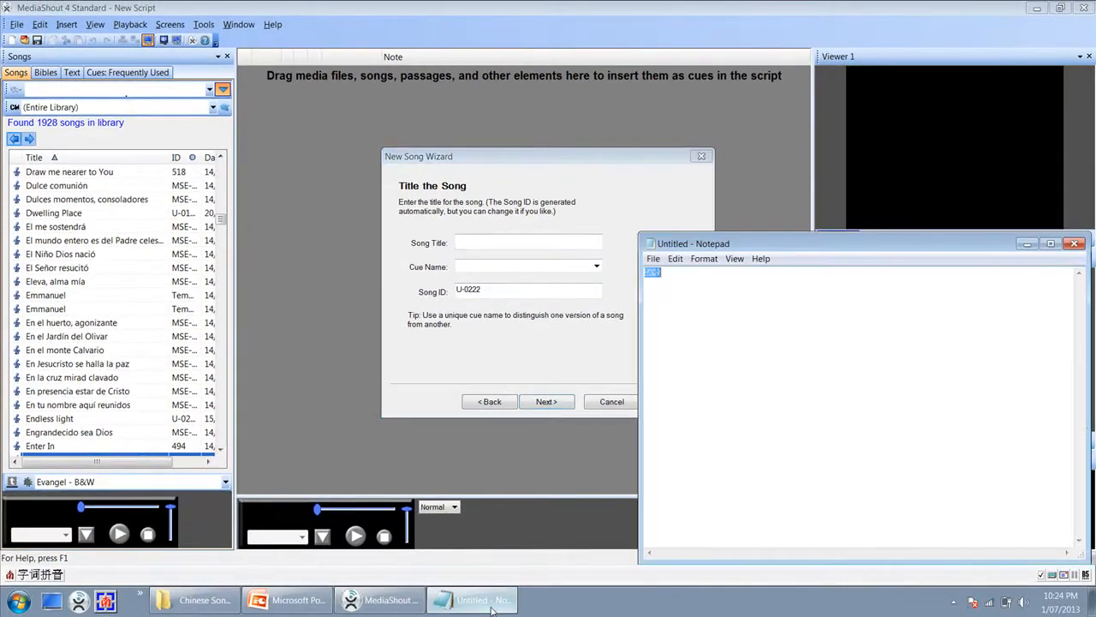
left_click_drag(667, 271, 631, 273)
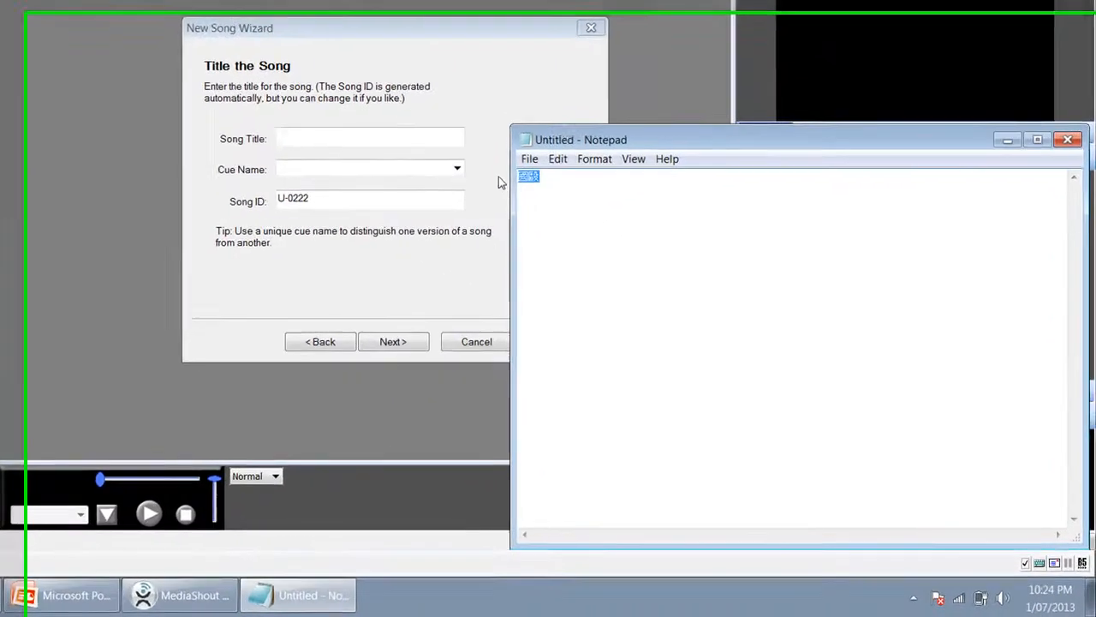
left_click(326, 141)
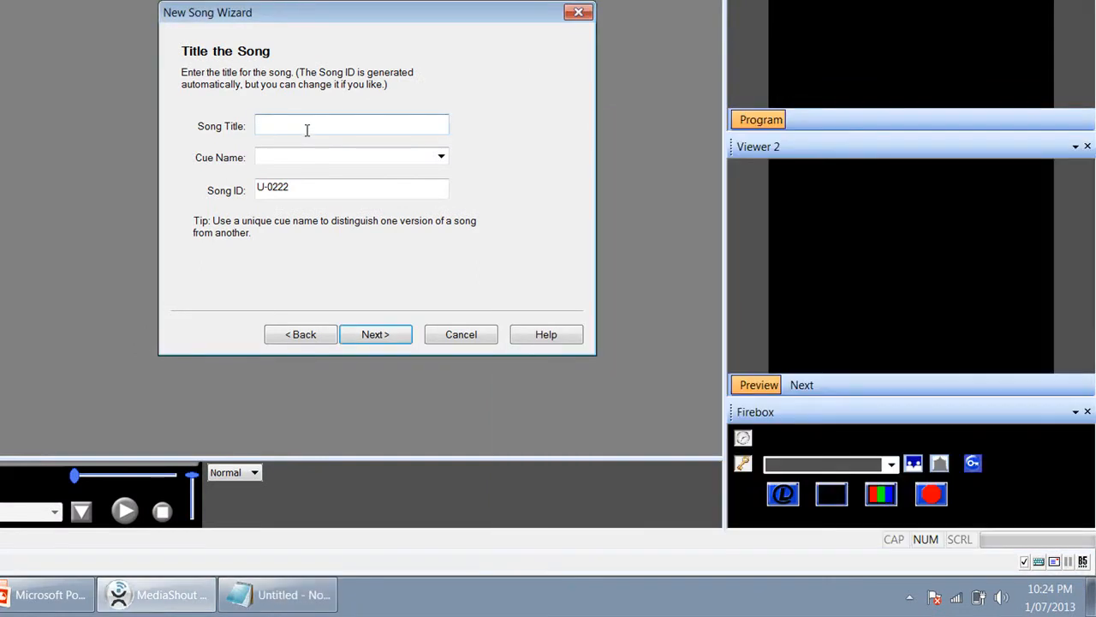
type("國歌")
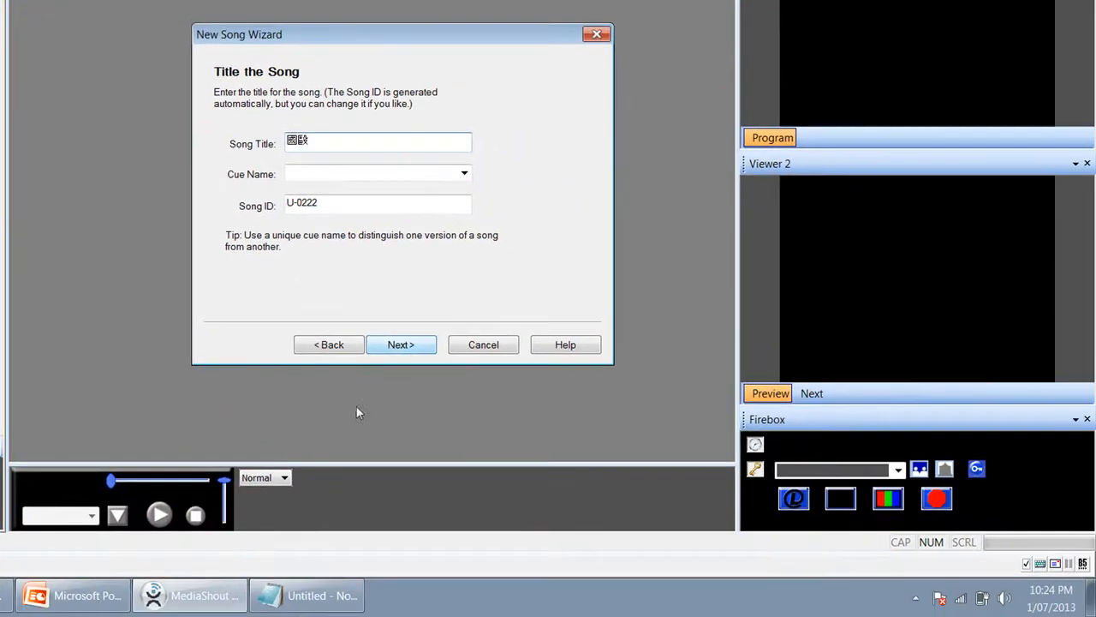
- Switch back to Notepad and select the two Chinese characters again
left_click(294, 599)
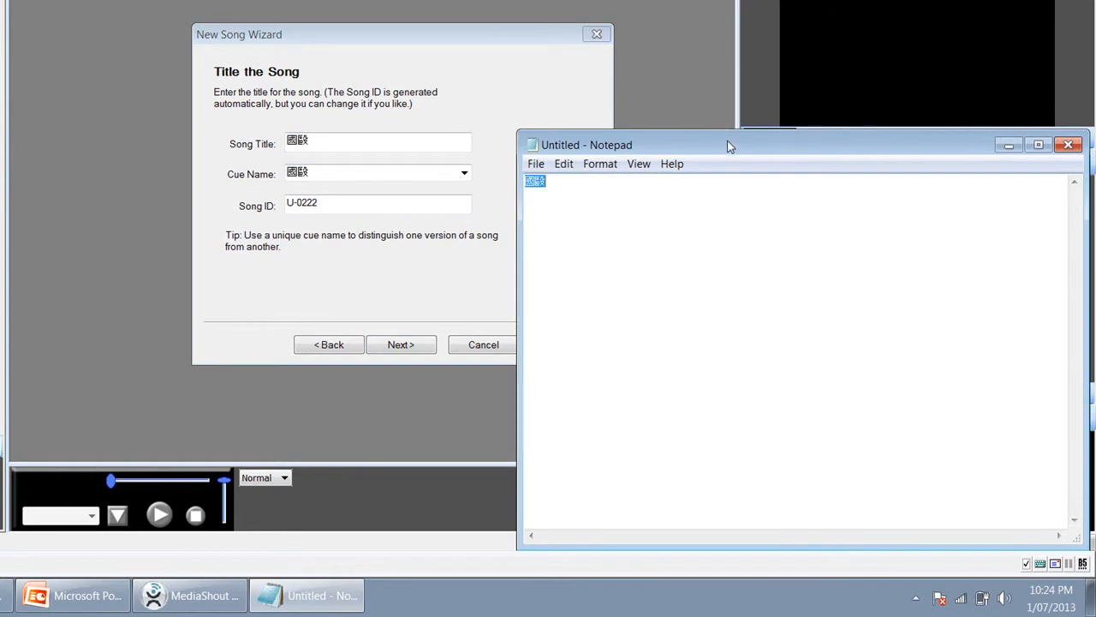
left_click(558, 197)
left_click_drag(590, 186, 517, 191)
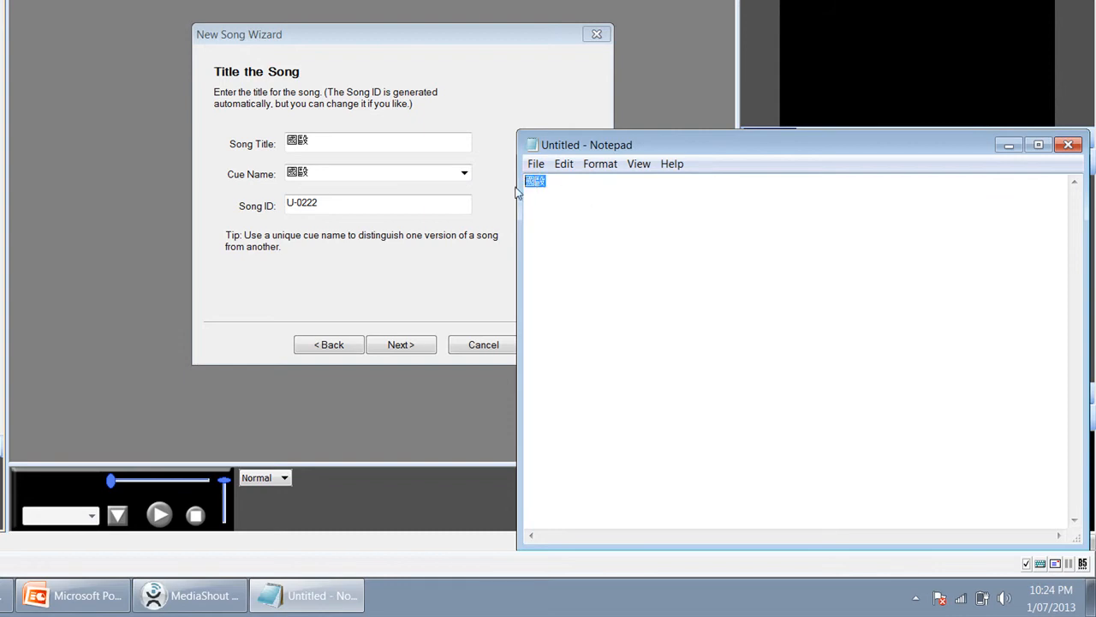